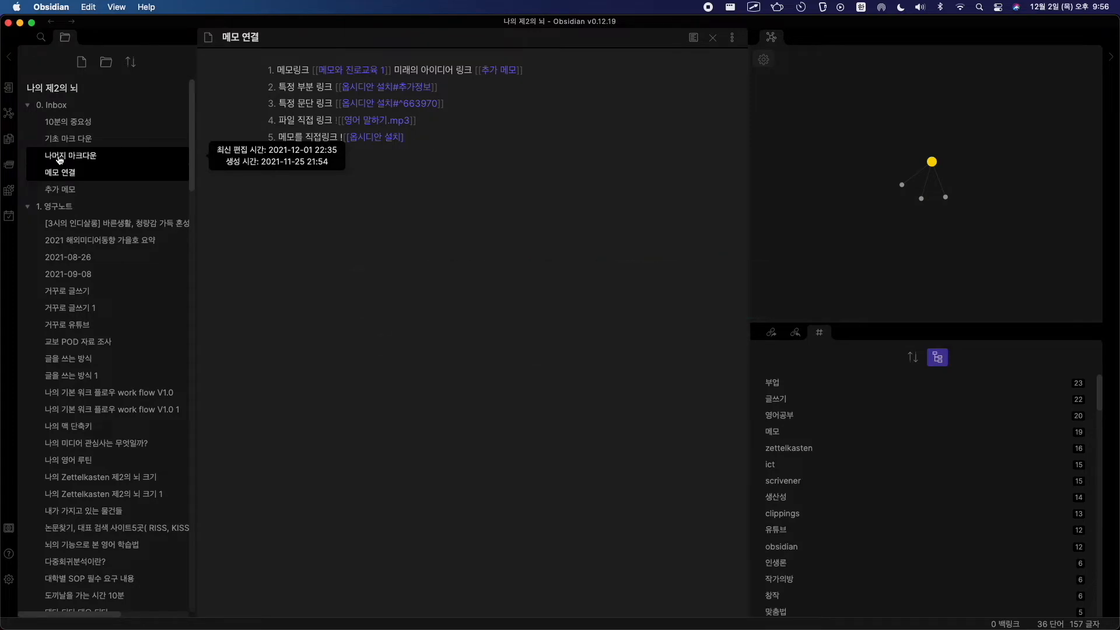
- Open the search across all notes and replace the existing search term with "#"
{"action": "key", "text": "super+shift+f"}
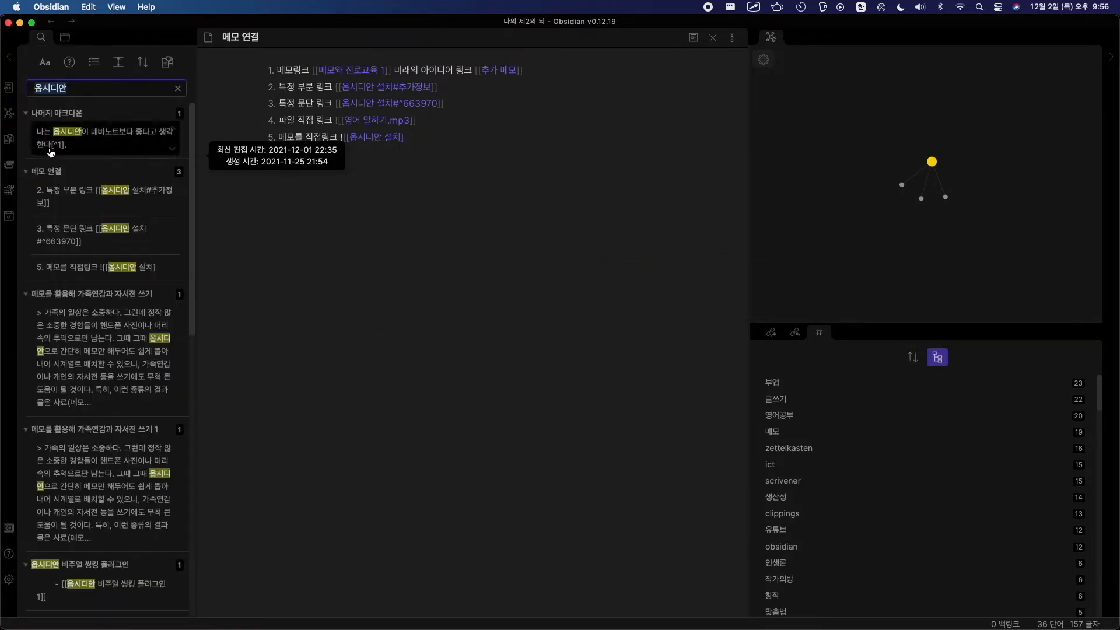
{"action": "key", "text": "ctrl+Tab"}
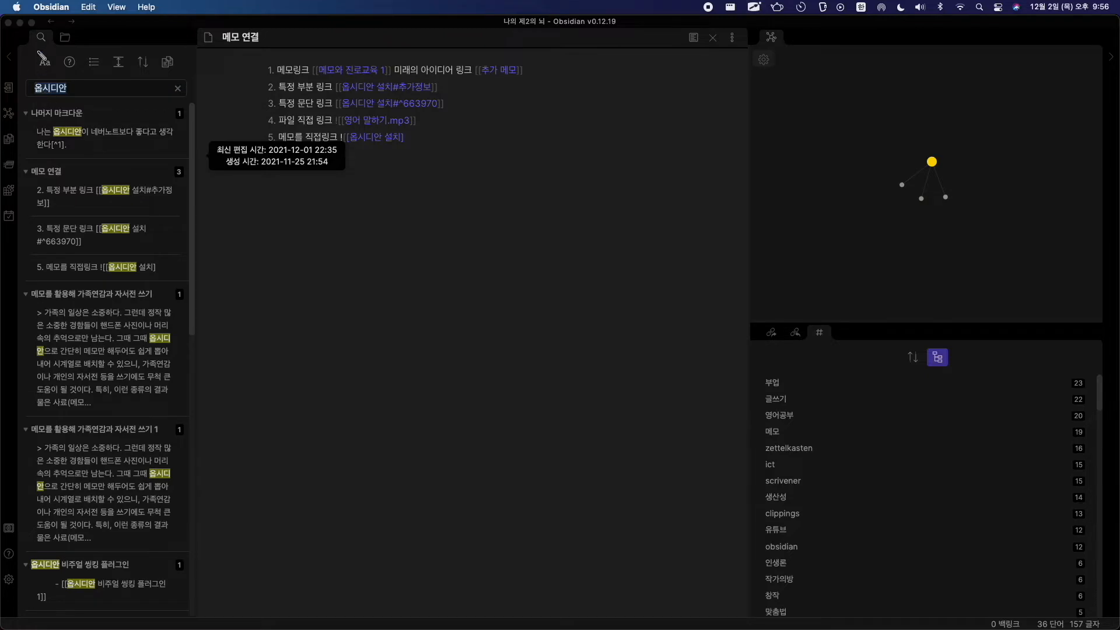
{"action": "left_click_drag", "start_coordinate": [46, 43], "coordinate": [113, 123]}
{"action": "key", "text": "Escape"}
{"action": "left_click_drag", "start_coordinate": [94, 89], "coordinate": [21, 93]}
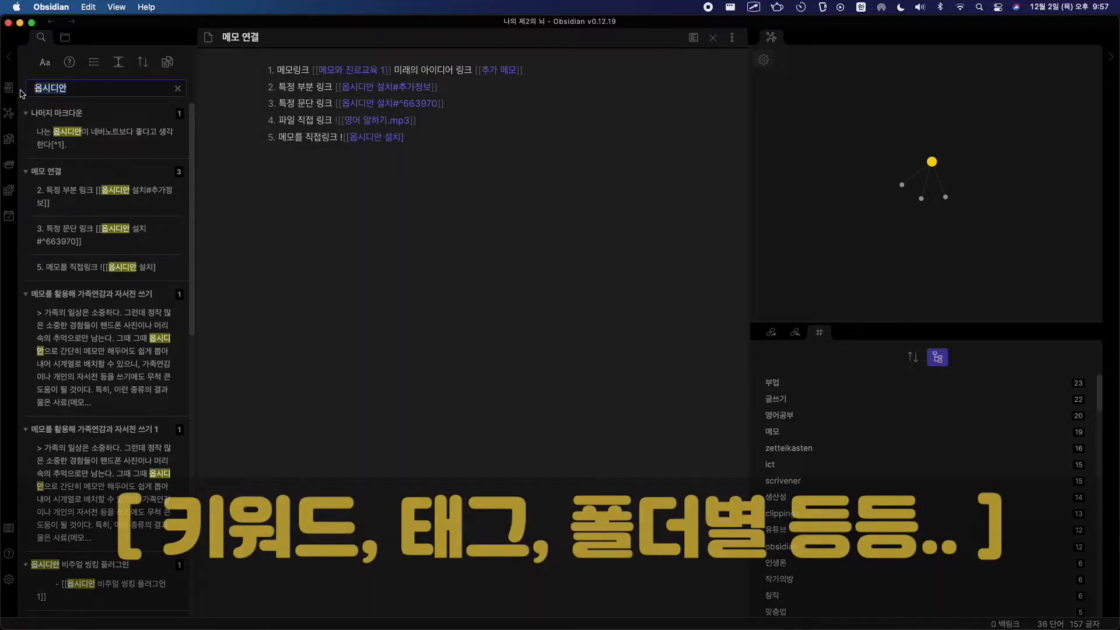
{"action": "type", "text": "#"}
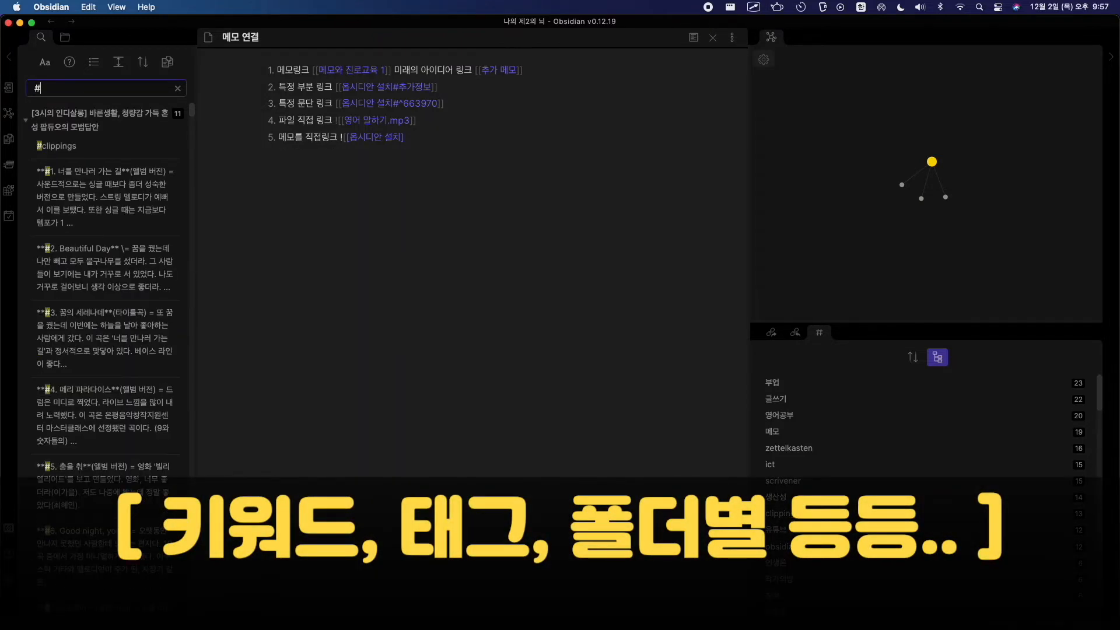
- Search the vault with the "path:" operator instead of the tag sign
{"action": "key", "text": "BackSpace"}
{"action": "type", "text": "path"}
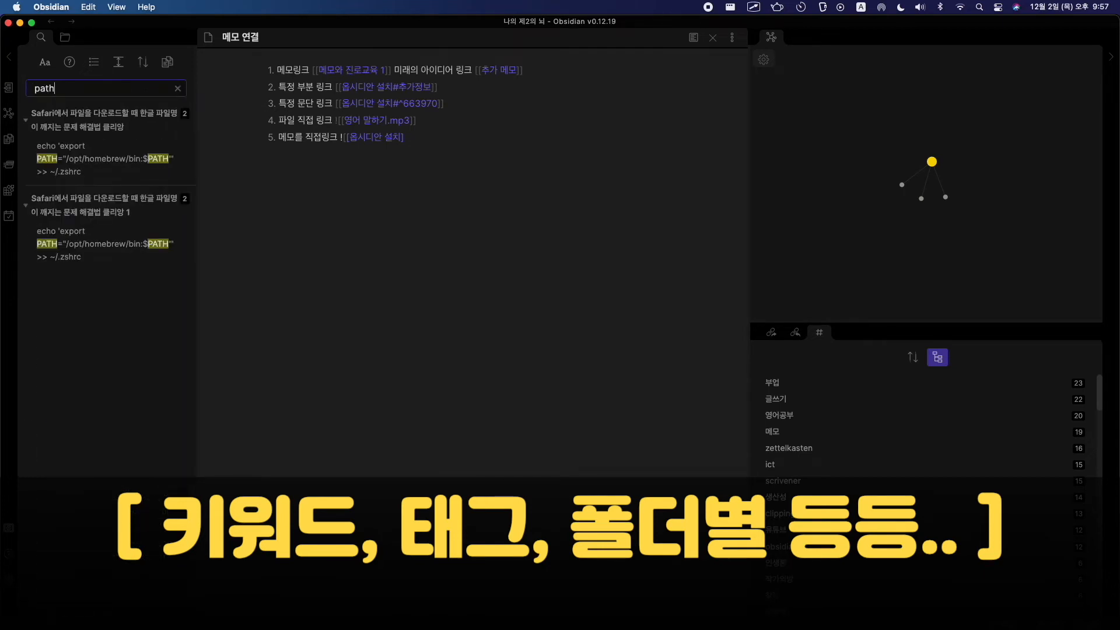
{"action": "type", "text": ":"}
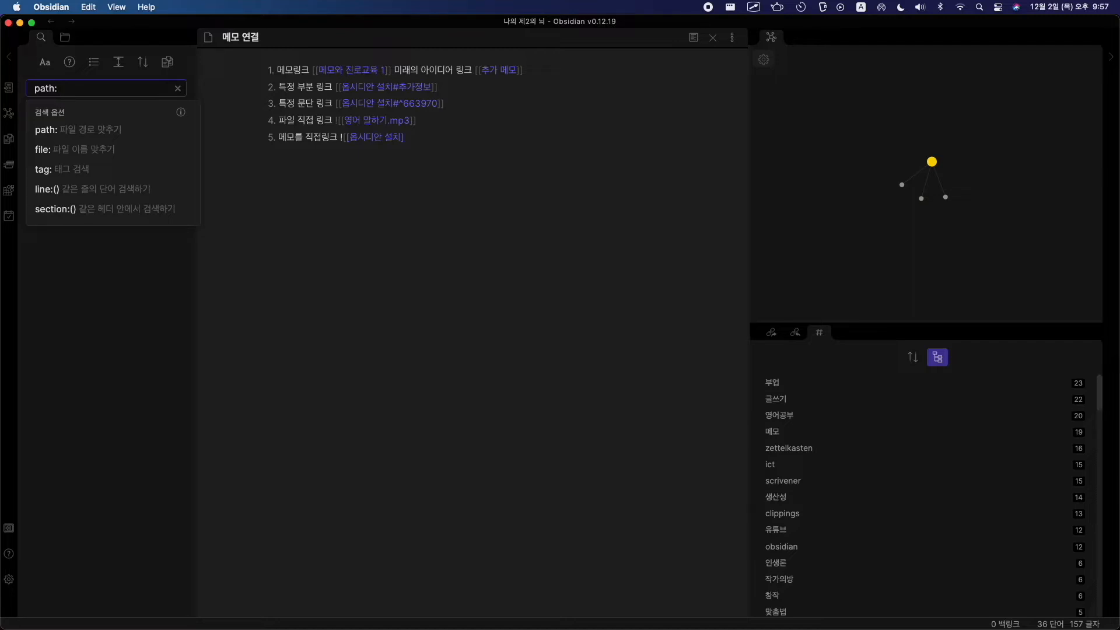
{"action": "key", "text": "Return"}
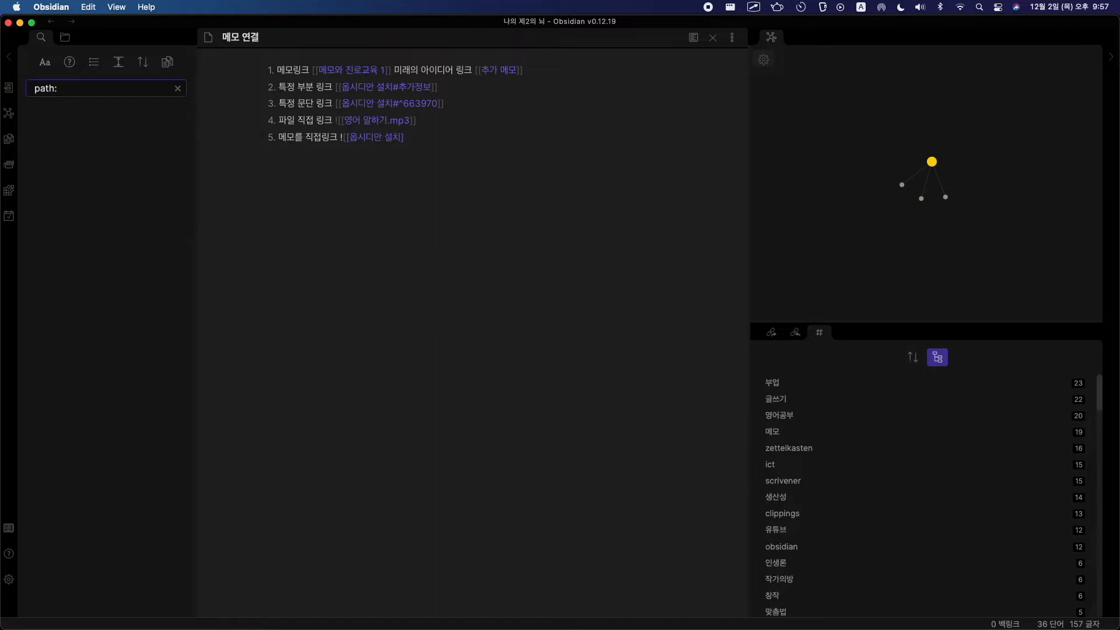
- Switch to Scrivener to check the 필수 단축키 document, and return to Obsidian
{"action": "key", "text": "super+Tab"}
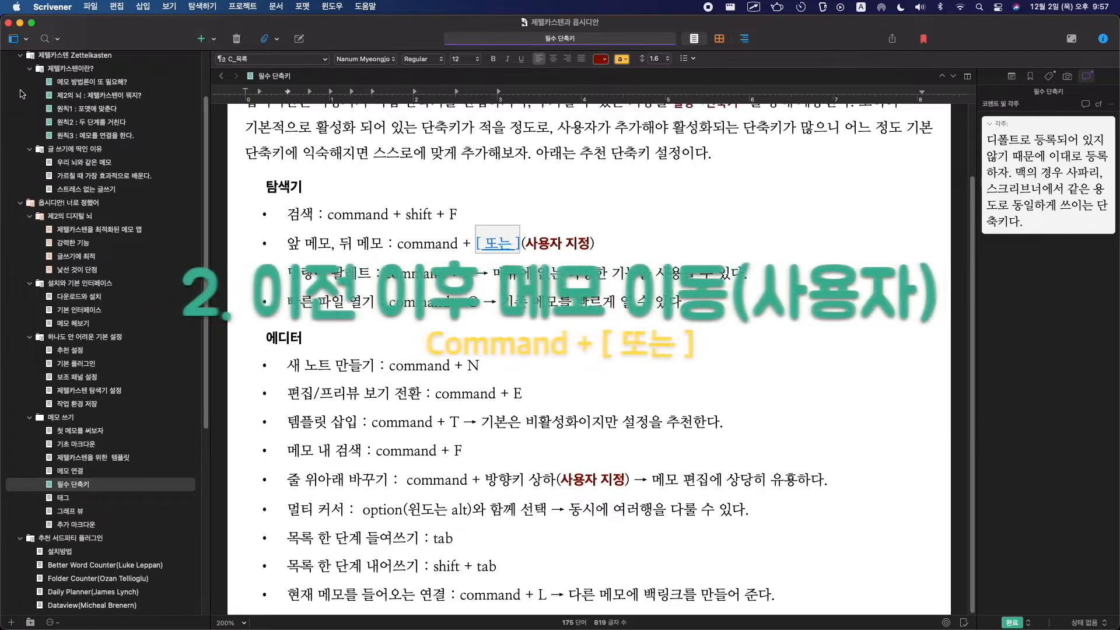
{"action": "key", "text": "super+Tab"}
{"action": "key", "text": "Escape"}
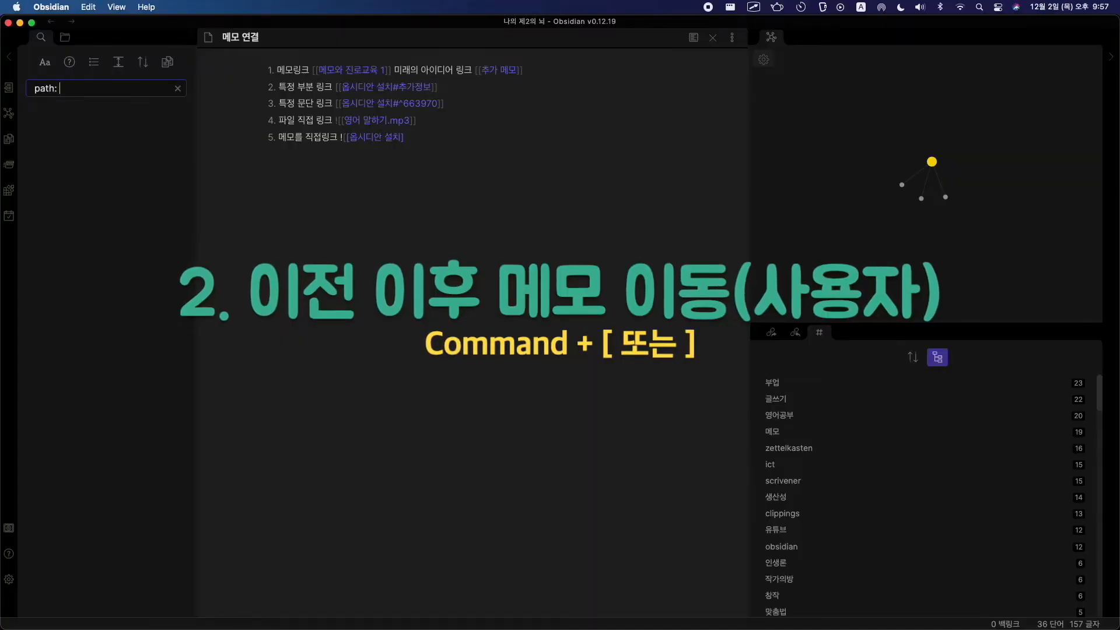
- Show the file list and open the Inbox notes 10분의 중요성, 기초 마크 다운, 나머지 마크다운 and 메모 연결, ending on 나머지 마크다운
{"action": "left_click", "coordinate": [65, 37]}
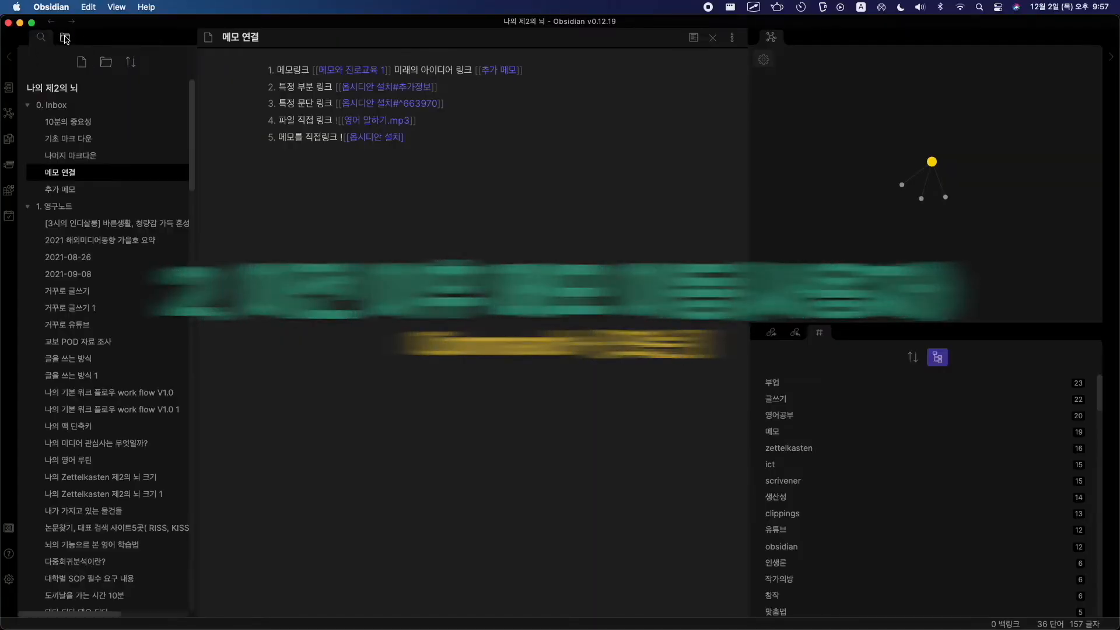
{"action": "left_click", "coordinate": [68, 123]}
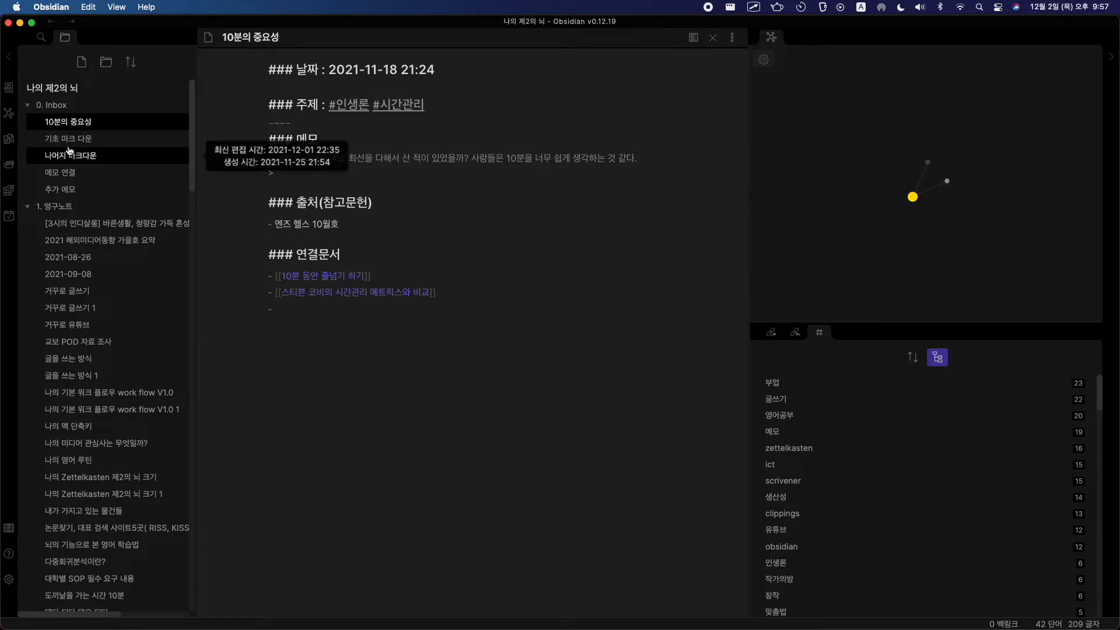
{"action": "left_click", "coordinate": [69, 139]}
{"action": "left_click", "coordinate": [67, 156]}
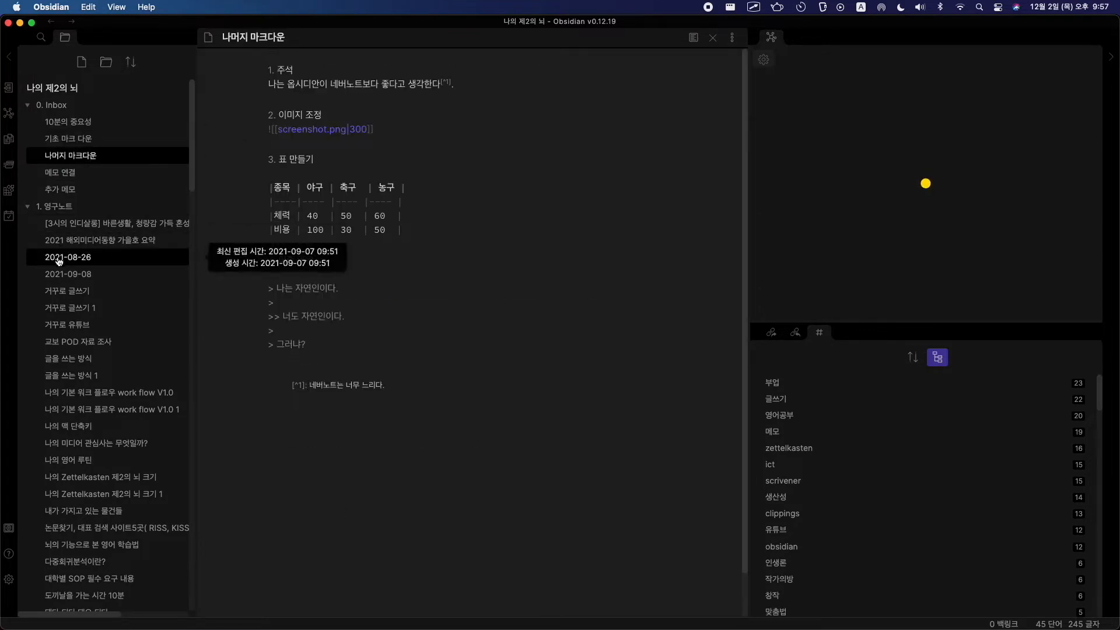
{"action": "left_click", "coordinate": [63, 173]}
{"action": "left_click", "coordinate": [66, 159]}
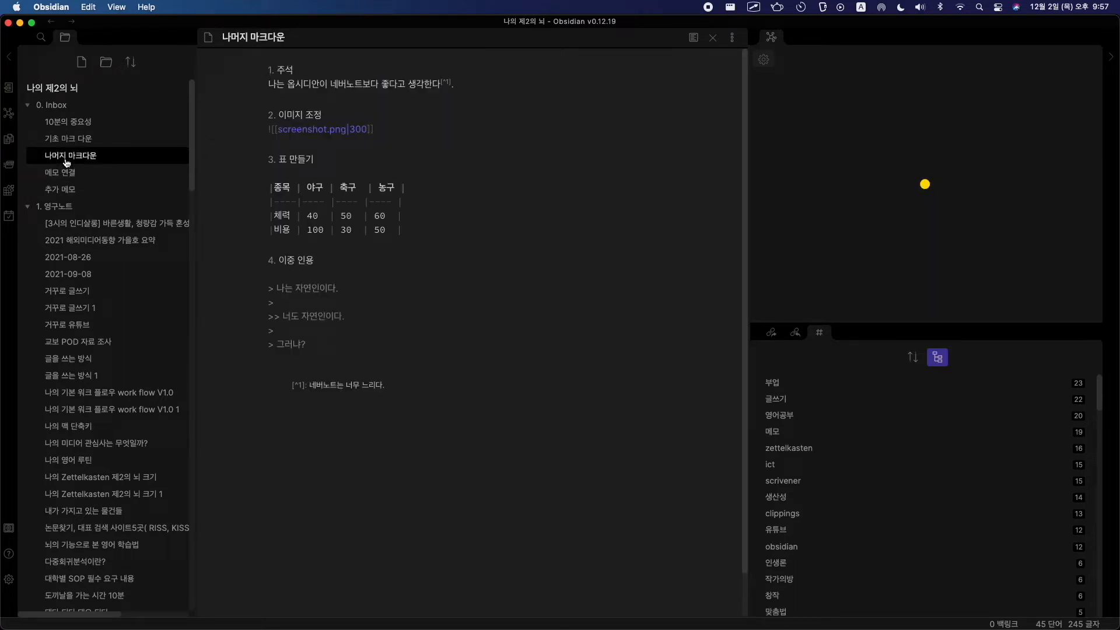
{"action": "left_click", "coordinate": [69, 174]}
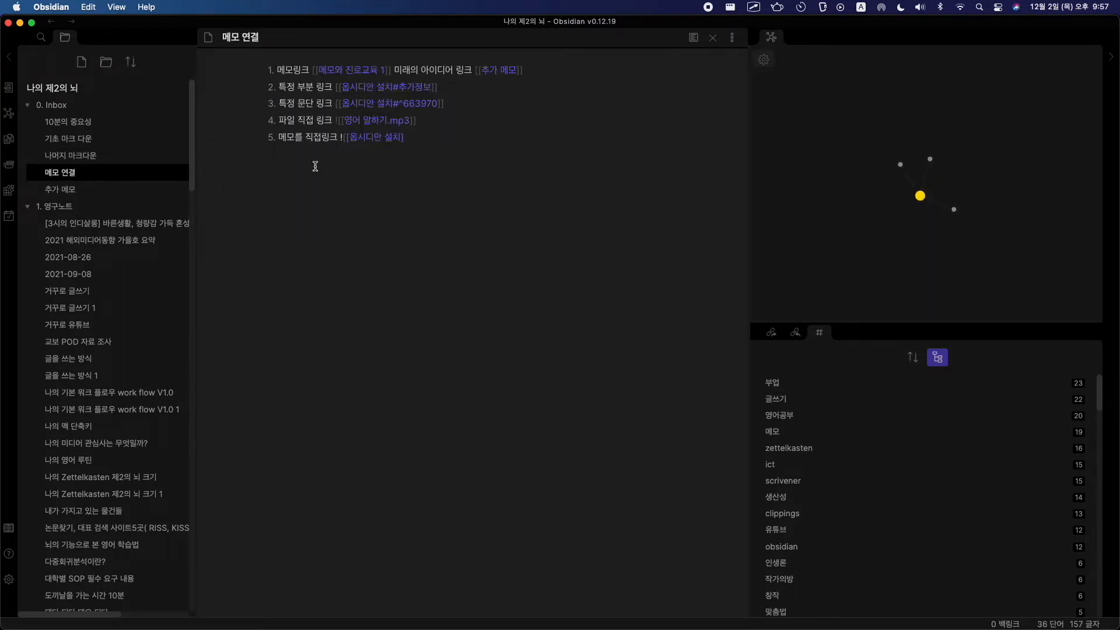
{"action": "left_click", "coordinate": [63, 159]}
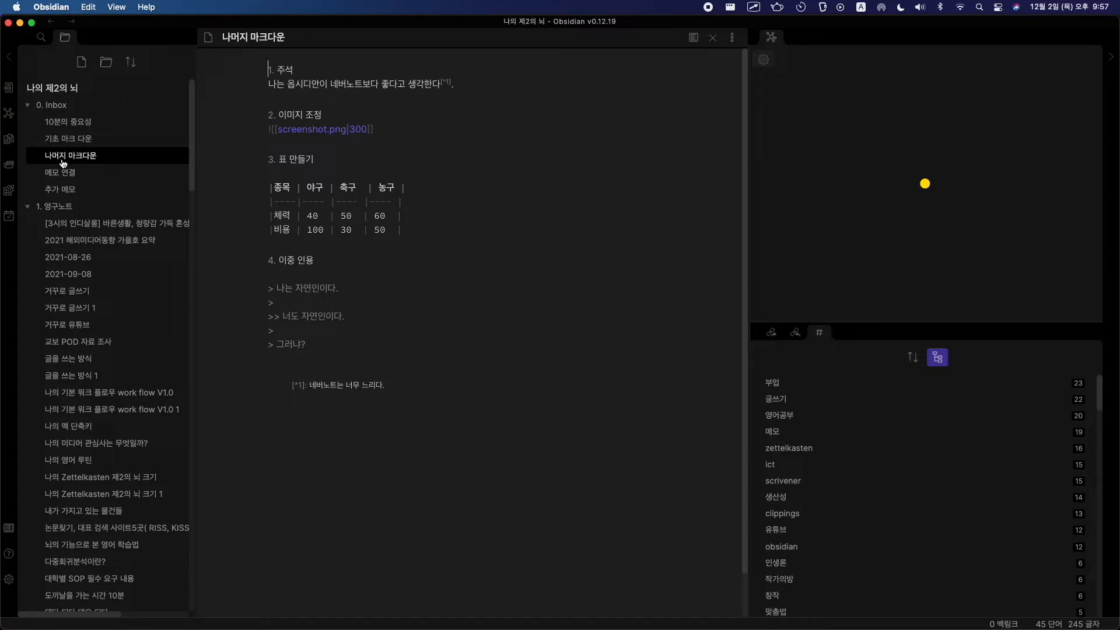
- Open the 단축키 (hotkeys) page of the settings
{"action": "key", "text": "ctrl+Tab"}
{"action": "left_click_drag", "start_coordinate": [19, 583], "coordinate": [161, 503]}
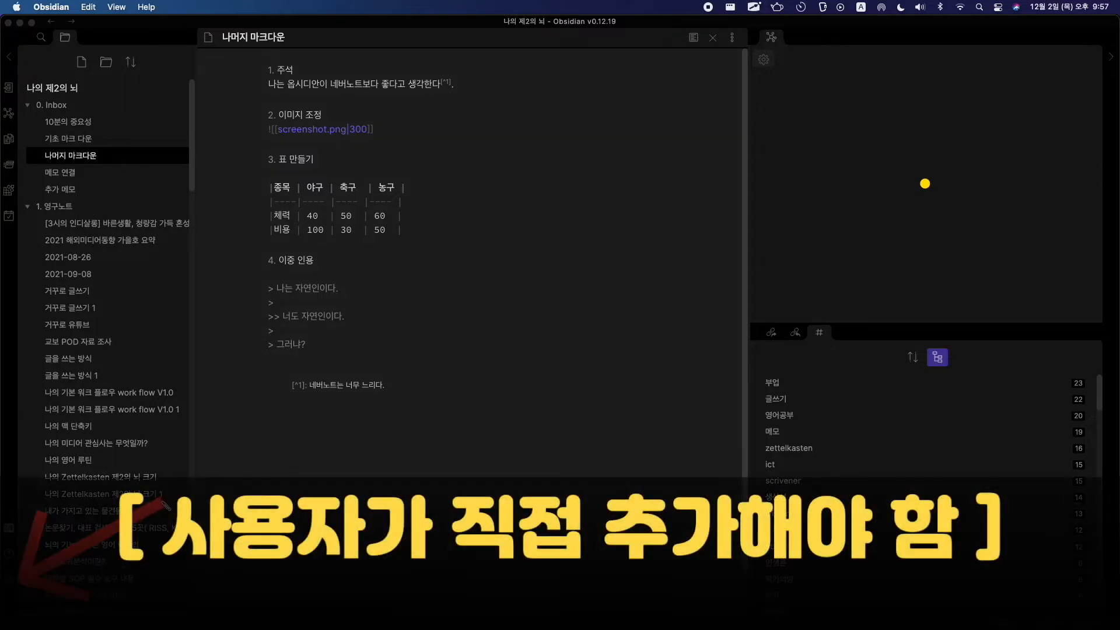
{"action": "key", "text": "Escape"}
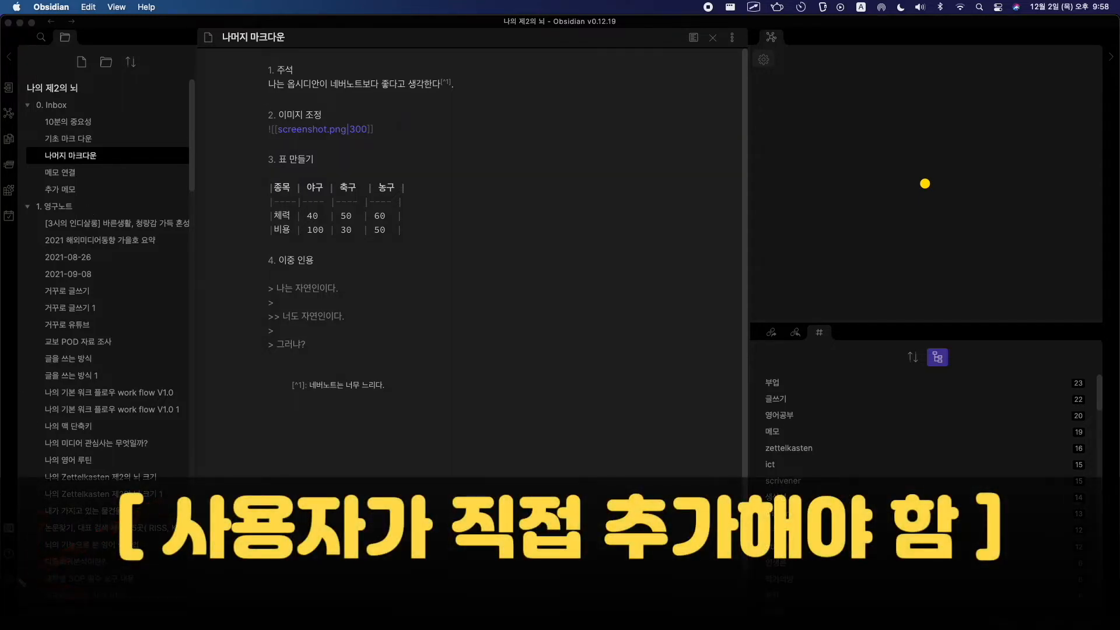
{"action": "left_click", "coordinate": [17, 583]}
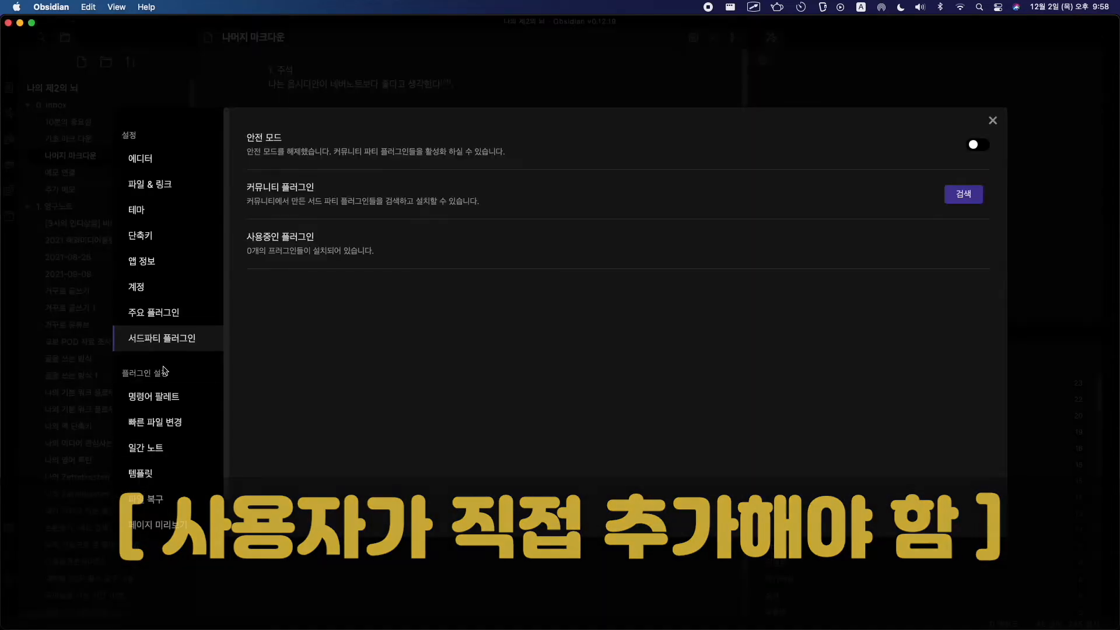
{"action": "left_click_drag", "start_coordinate": [163, 236], "coordinate": [314, 188]}
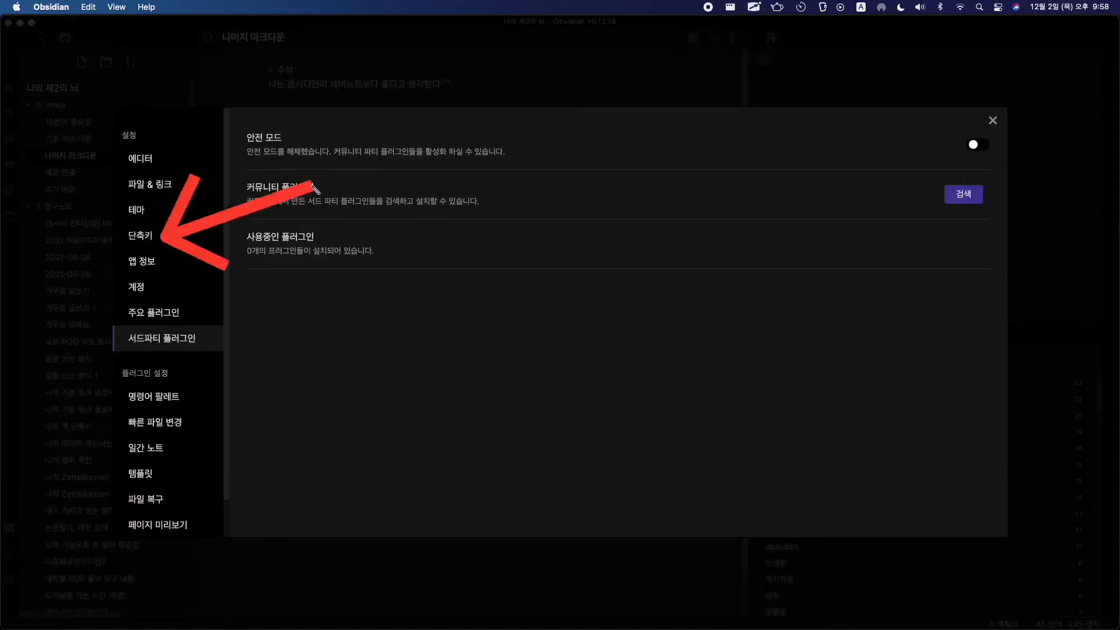
{"action": "left_click", "coordinate": [143, 241]}
- Look through the list of commands and their assigned hotkeys
{"action": "scroll", "coordinate": [360, 224], "scroll_direction": "down", "scroll_amount": 1}
{"action": "scroll", "coordinate": [360, 224], "scroll_direction": "down", "scroll_amount": 15}
{"action": "scroll", "coordinate": [700, 228], "scroll_direction": "up", "scroll_amount": 6}
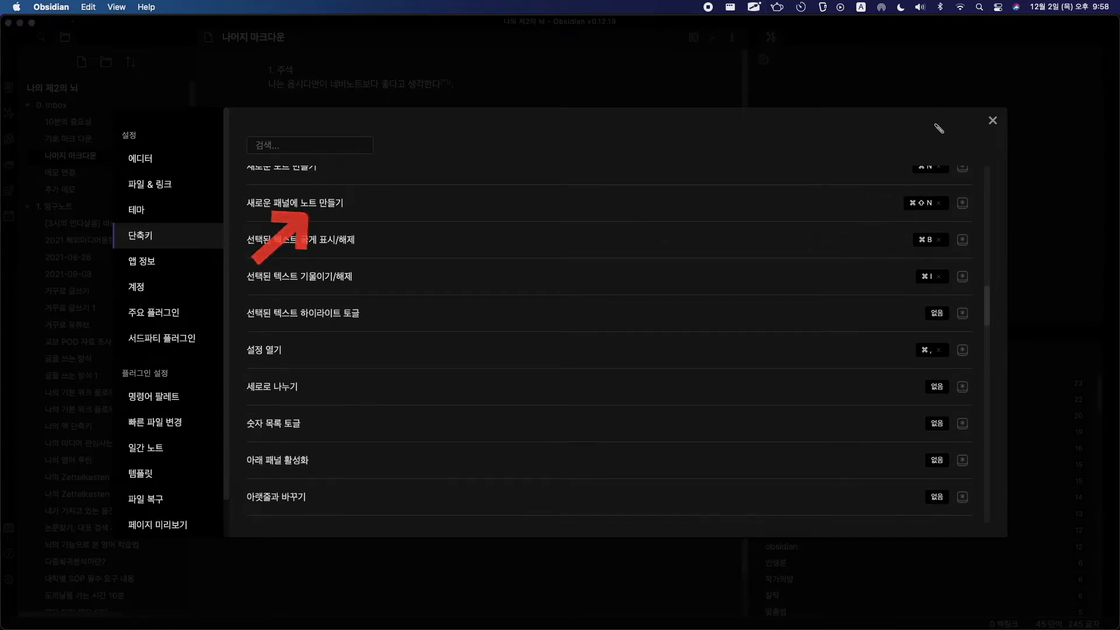
{"action": "left_click_drag", "start_coordinate": [911, 214], "coordinate": [772, 291]}
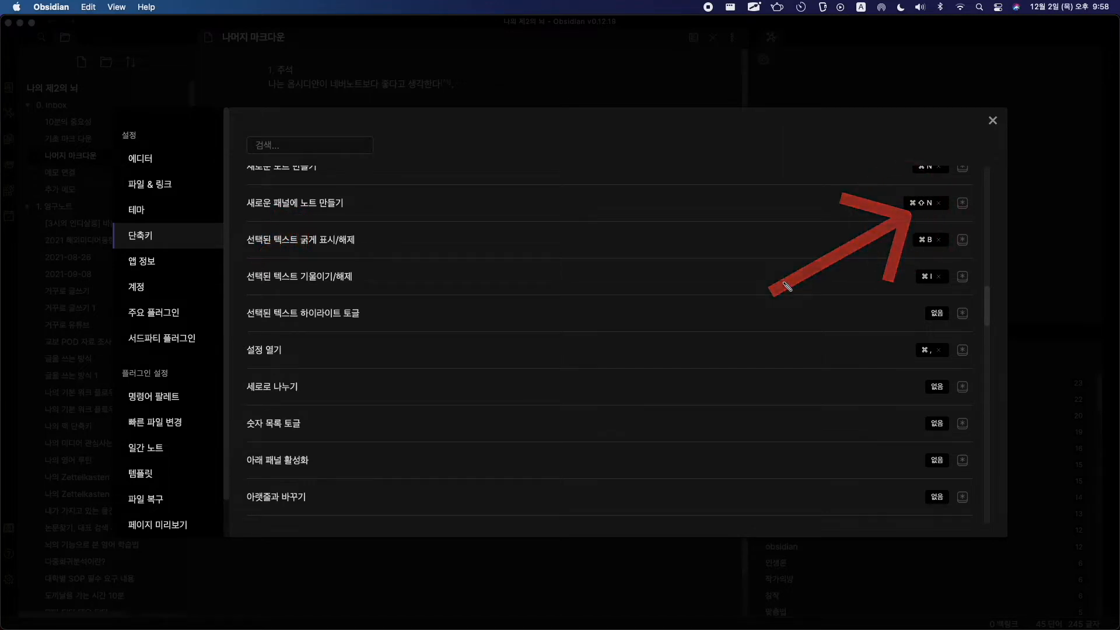
{"action": "scroll", "coordinate": [821, 287], "scroll_direction": "down", "scroll_amount": 5}
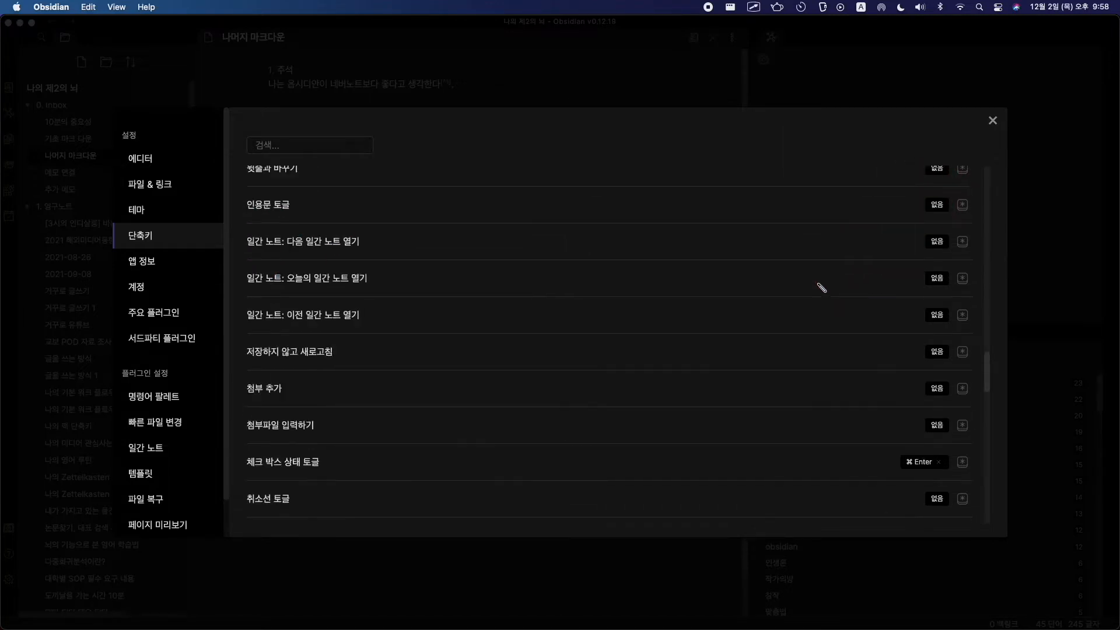
{"action": "scroll", "coordinate": [821, 288], "scroll_direction": "down", "scroll_amount": 10}
{"action": "scroll", "coordinate": [821, 287], "scroll_direction": "up", "scroll_amount": 15}
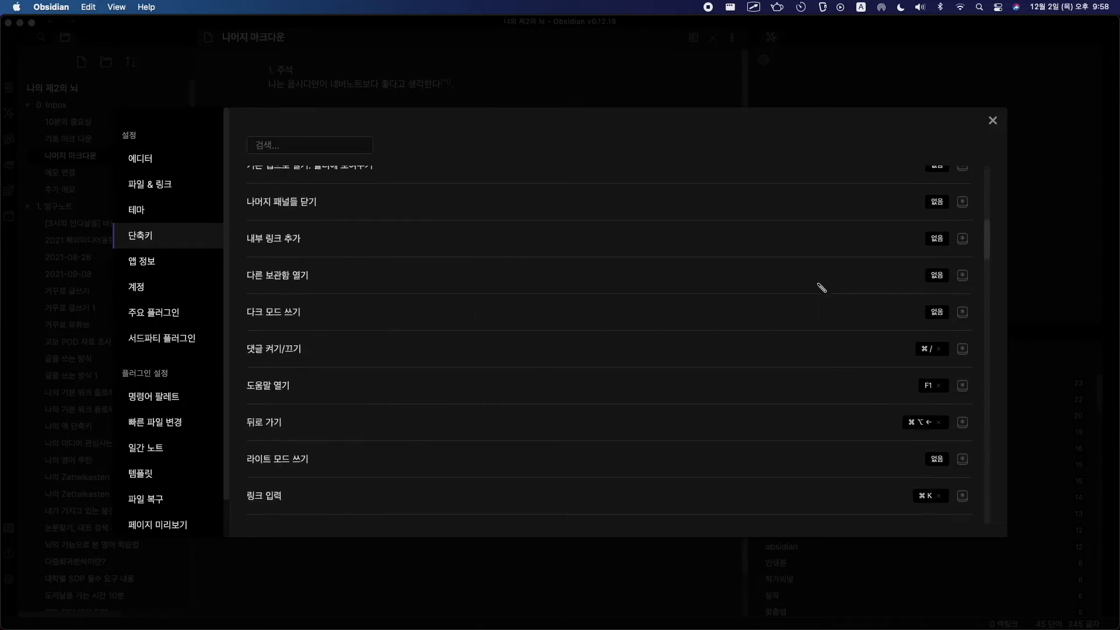
- Filter the hotkey list by "가기" to find the back and forward navigation commands
{"action": "left_click", "coordinate": [276, 146]}
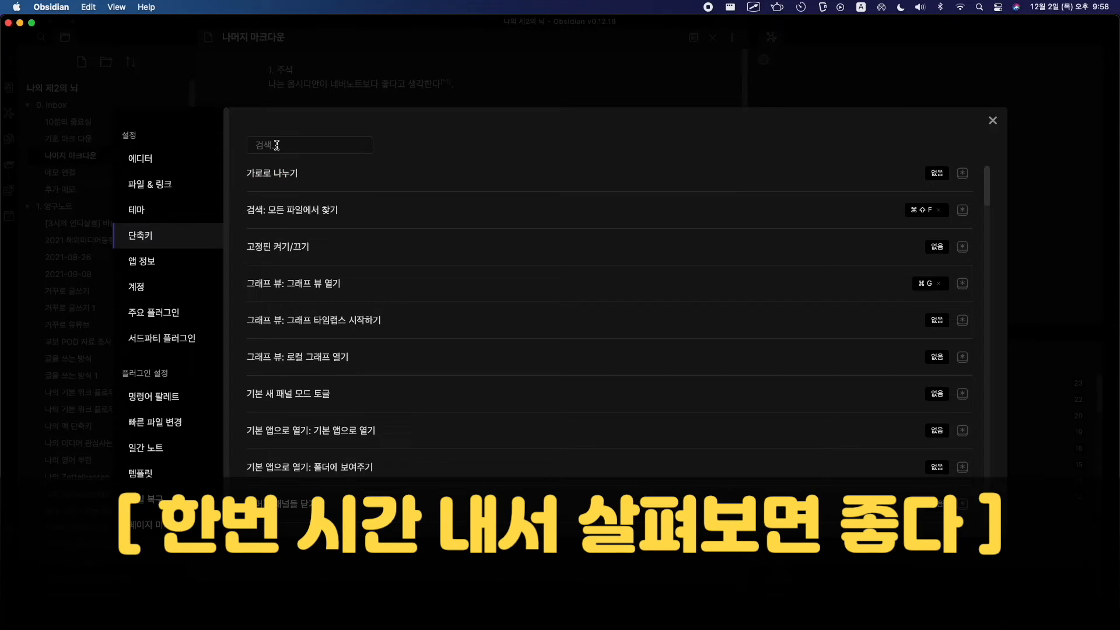
{"action": "type", "text": "rm"}
{"action": "key", "text": "BackSpace"}
{"action": "key", "text": "BackSpace"}
{"action": "key", "text": "Caps_Lock"}
{"action": "type", "text": "ㄱㅏ기"}
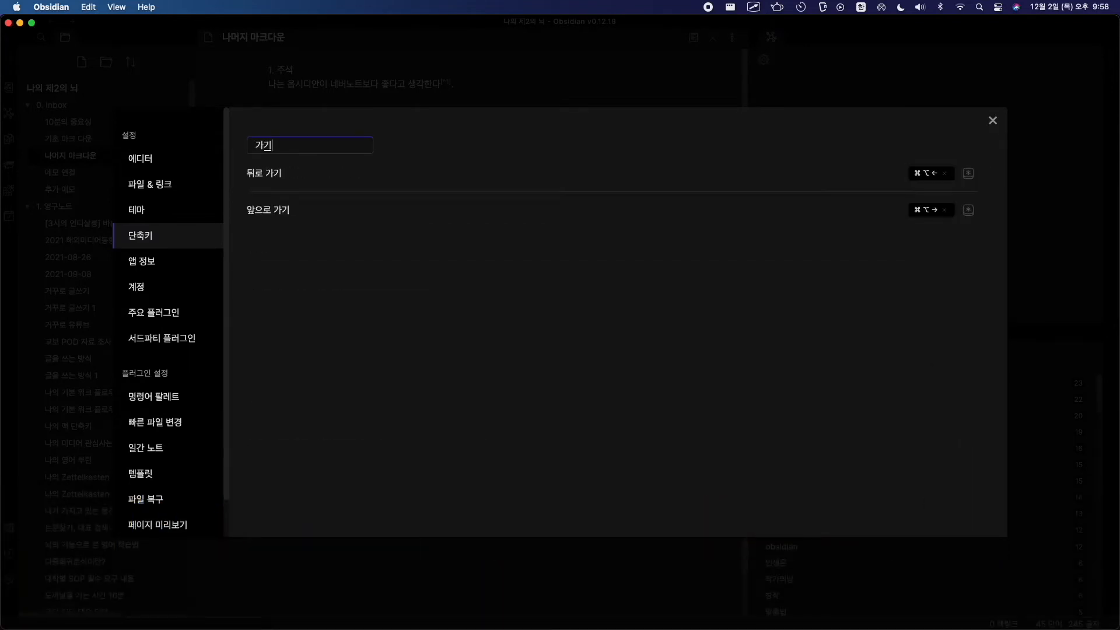
{"action": "key", "text": "ctrl+a"}
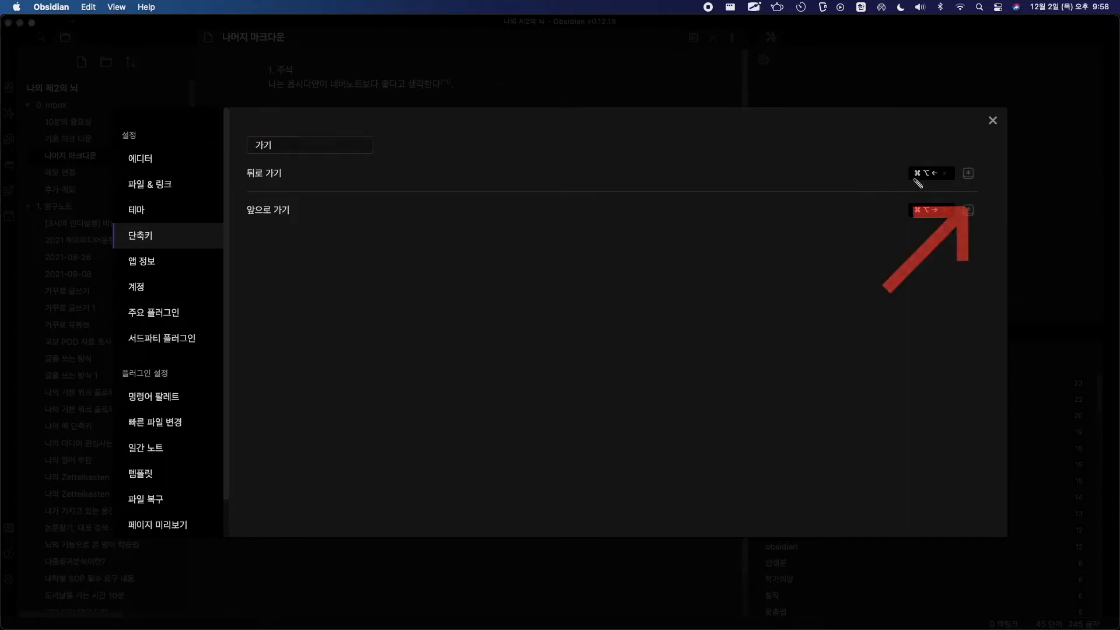
{"action": "left_click_drag", "start_coordinate": [850, 230], "coordinate": [916, 176]}
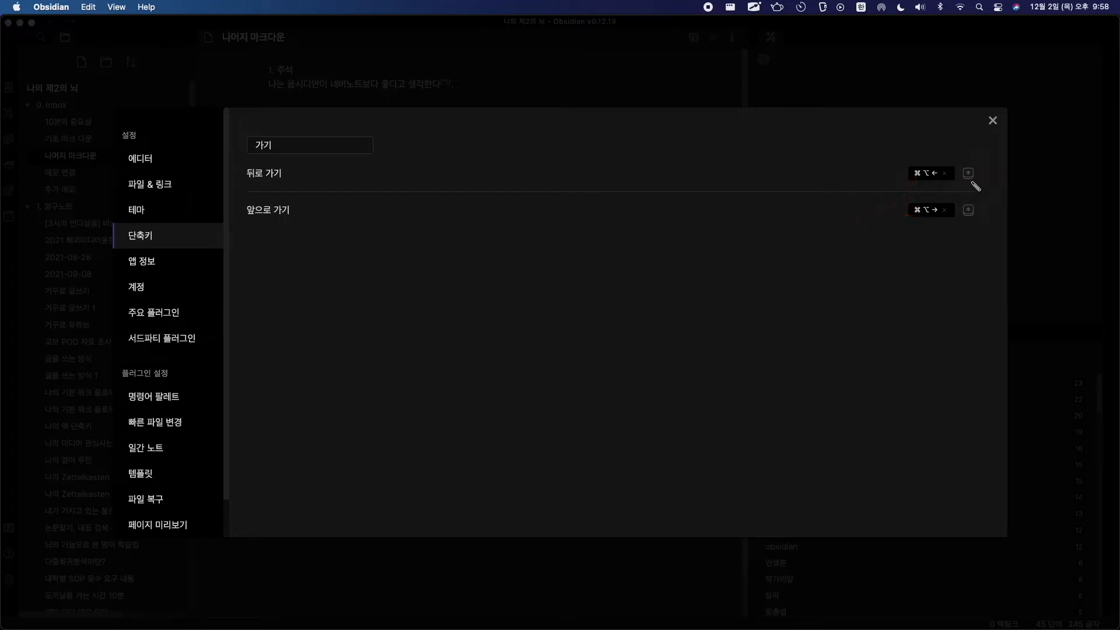
{"action": "key", "text": "Escape"}
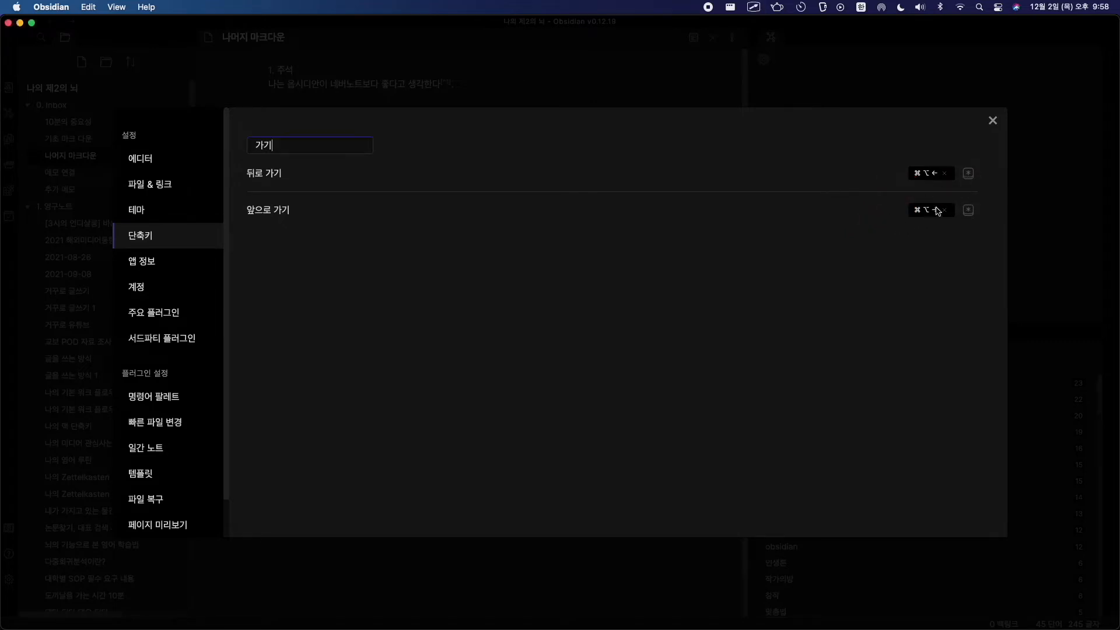
- Assign ⌘[ to 뒤로 가기 and ⌘] to 앞으로 가기, and close the settings
{"action": "left_click", "coordinate": [968, 175]}
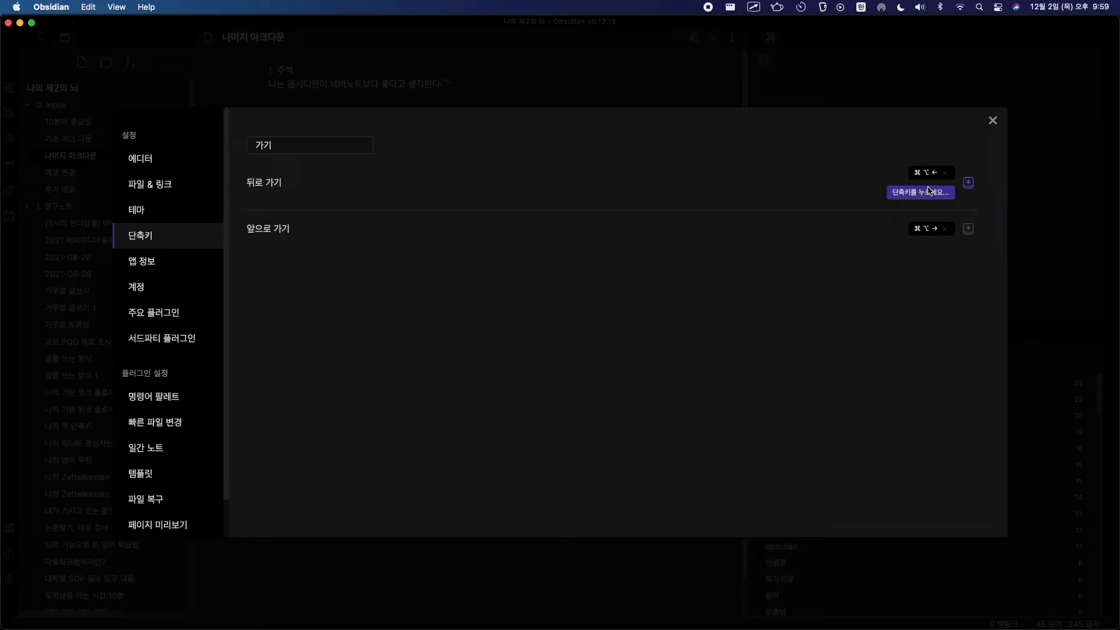
{"action": "key", "text": "super+bracketleft"}
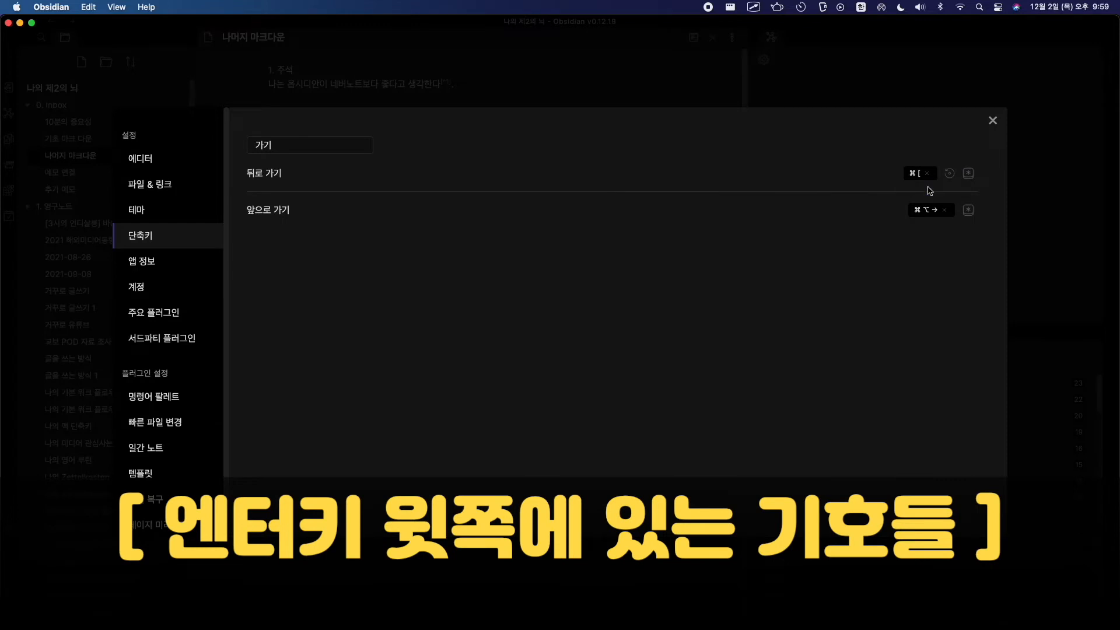
{"action": "left_click", "coordinate": [968, 210]}
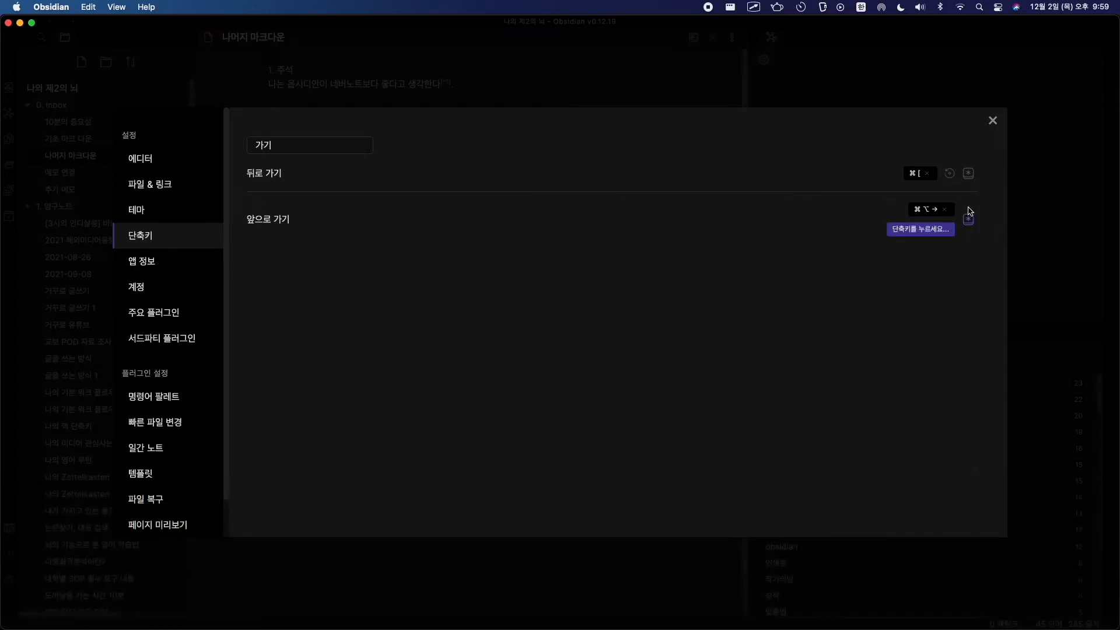
{"action": "key", "text": "super+bracketright"}
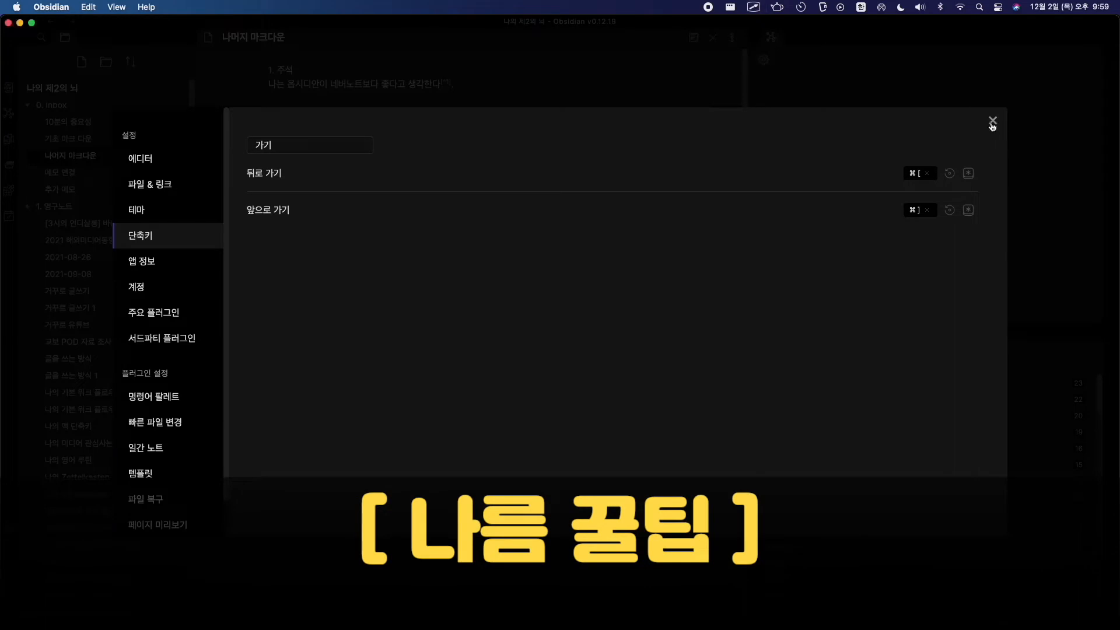
{"action": "left_click", "coordinate": [992, 122]}
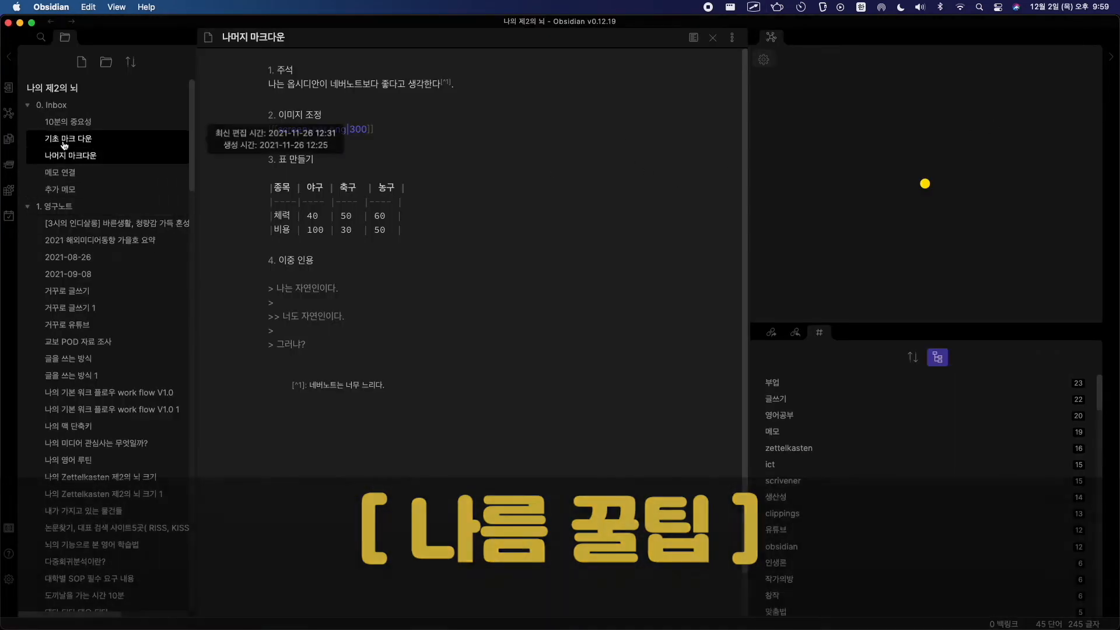
- Open the 기초 마크 다운 note followed by the 나머지 마크다운 note
{"action": "left_click", "coordinate": [64, 140]}
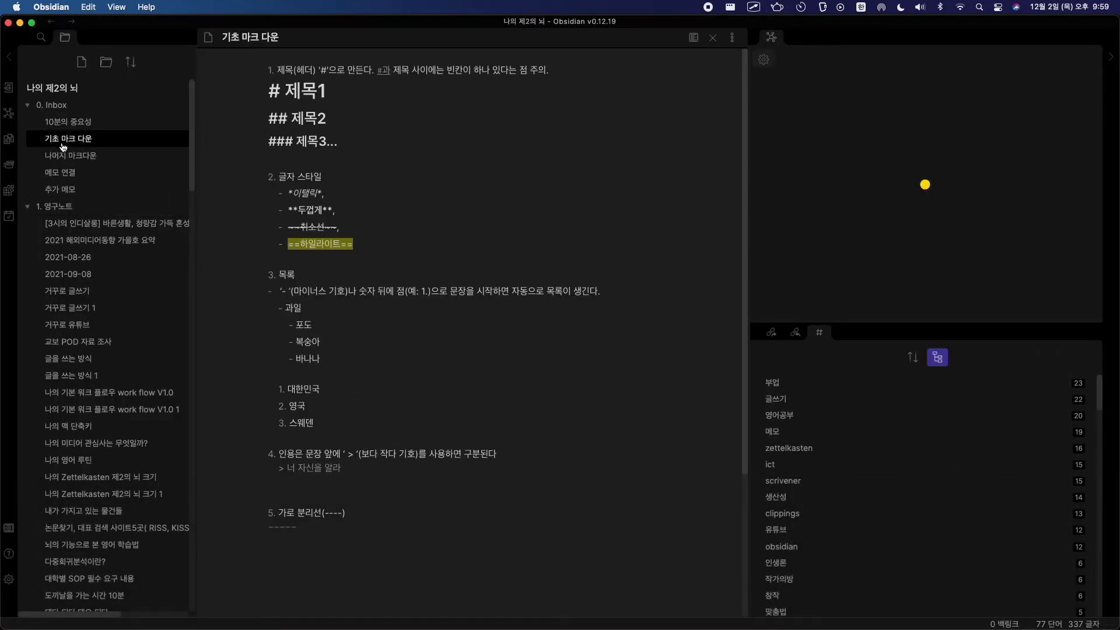
{"action": "left_click", "coordinate": [68, 156]}
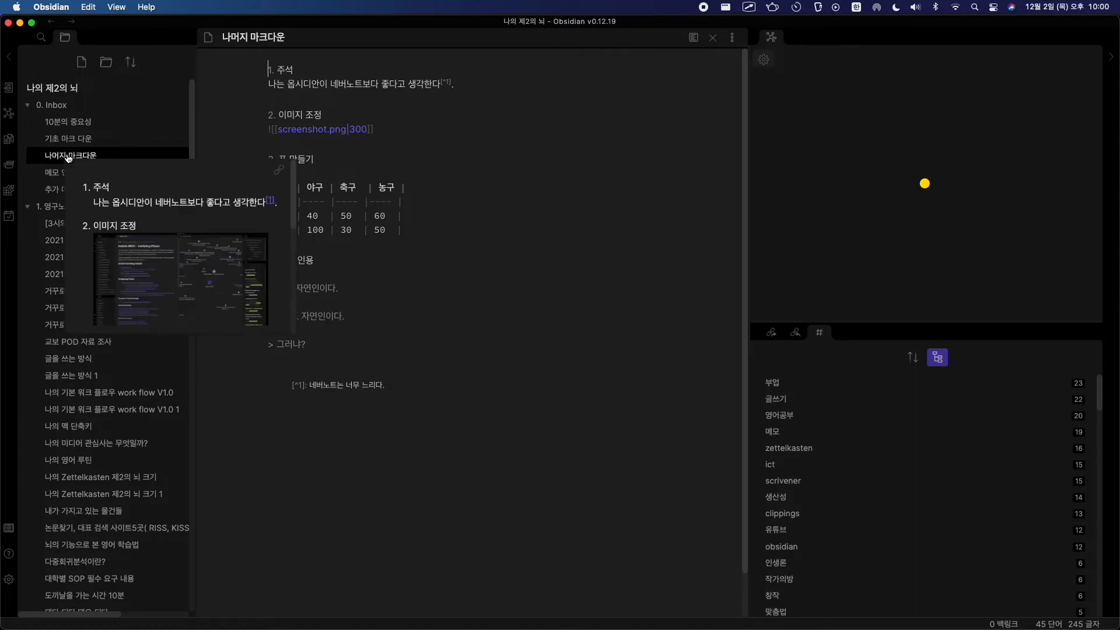
- Move back and forward through the note history between 기초 마크 다운, 나머지 마크다운 and 메모 연결, ending on 나머지 마크다운
{"action": "key", "text": "alt+super+Left"}
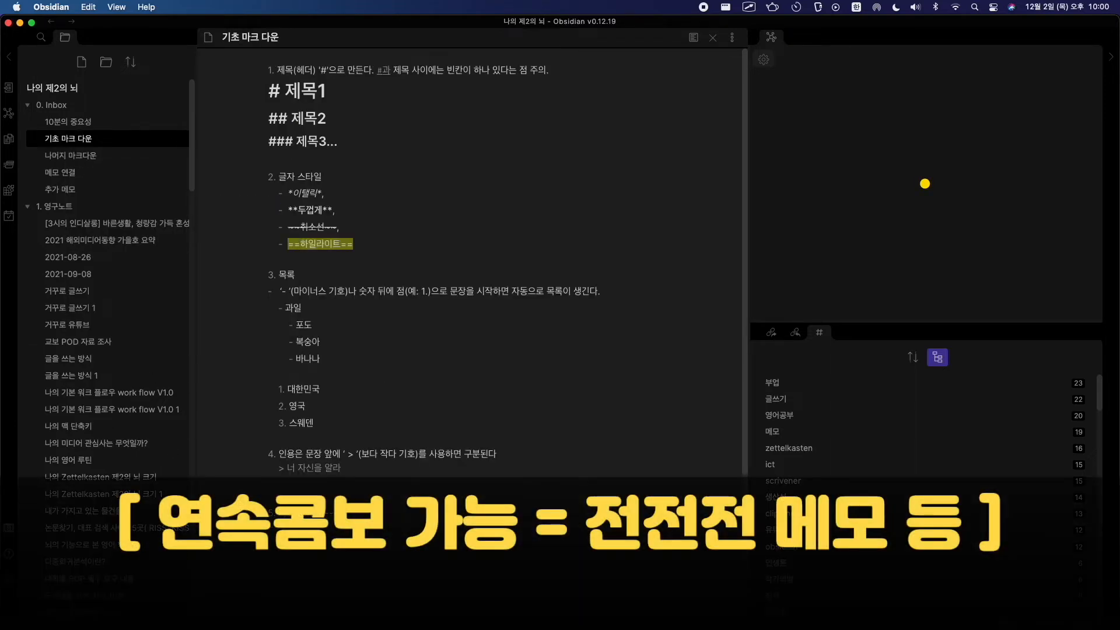
{"action": "key", "text": "alt+super+Right"}
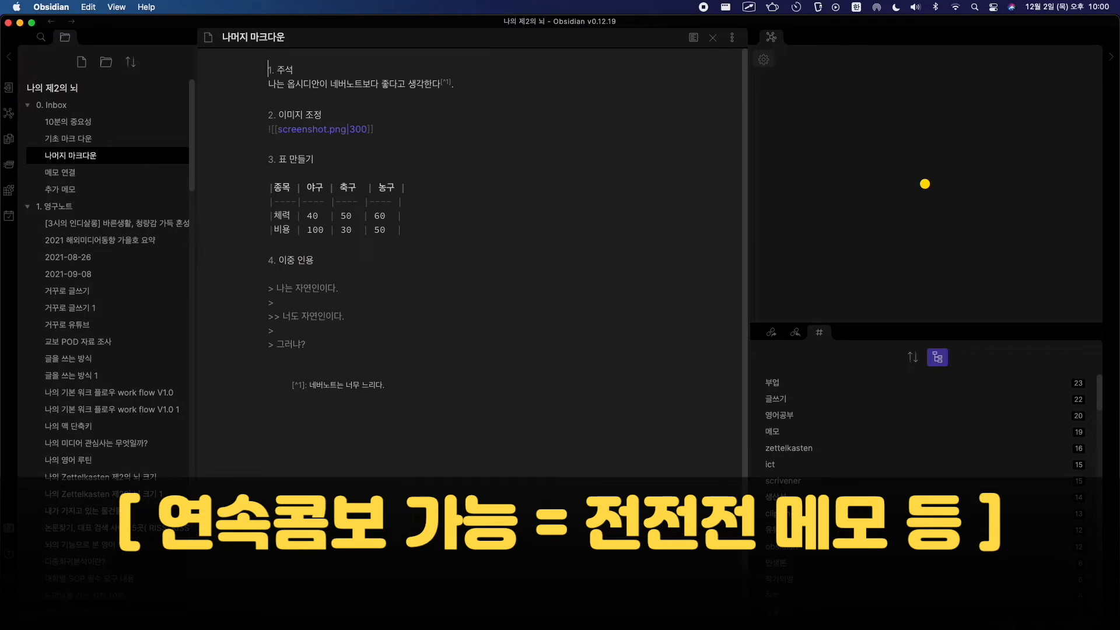
{"action": "key", "text": "alt+super+Left"}
{"action": "key", "text": "alt+super+Right"}
{"action": "key", "text": "alt+super+Right"}
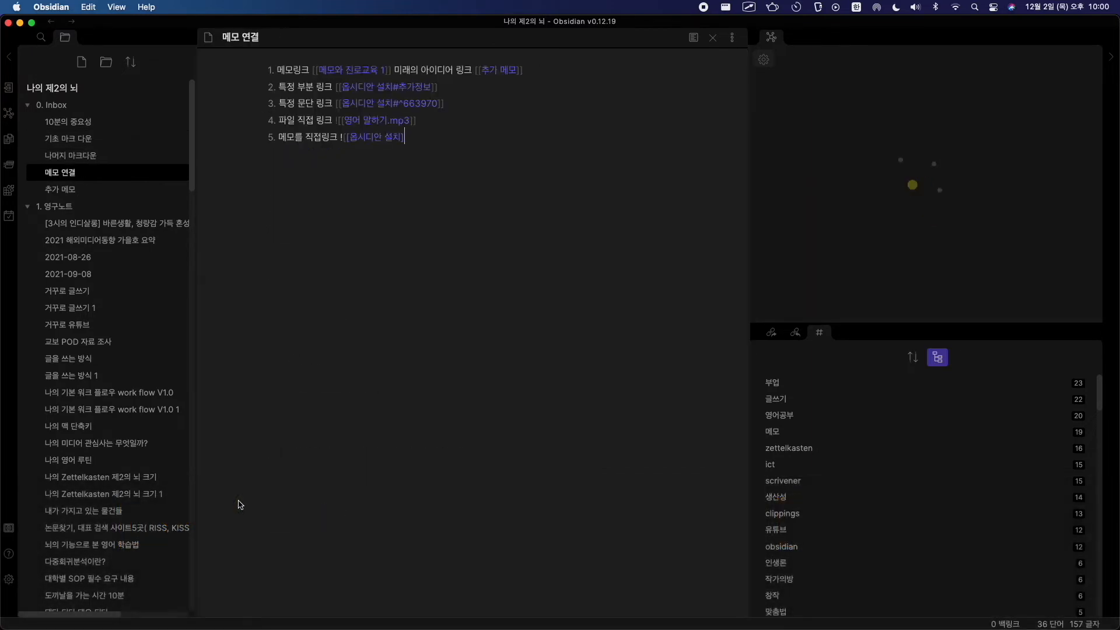
{"action": "key", "text": "alt+super+Left"}
{"action": "key", "text": "alt+super+Right"}
{"action": "key", "text": "alt+super+Left"}
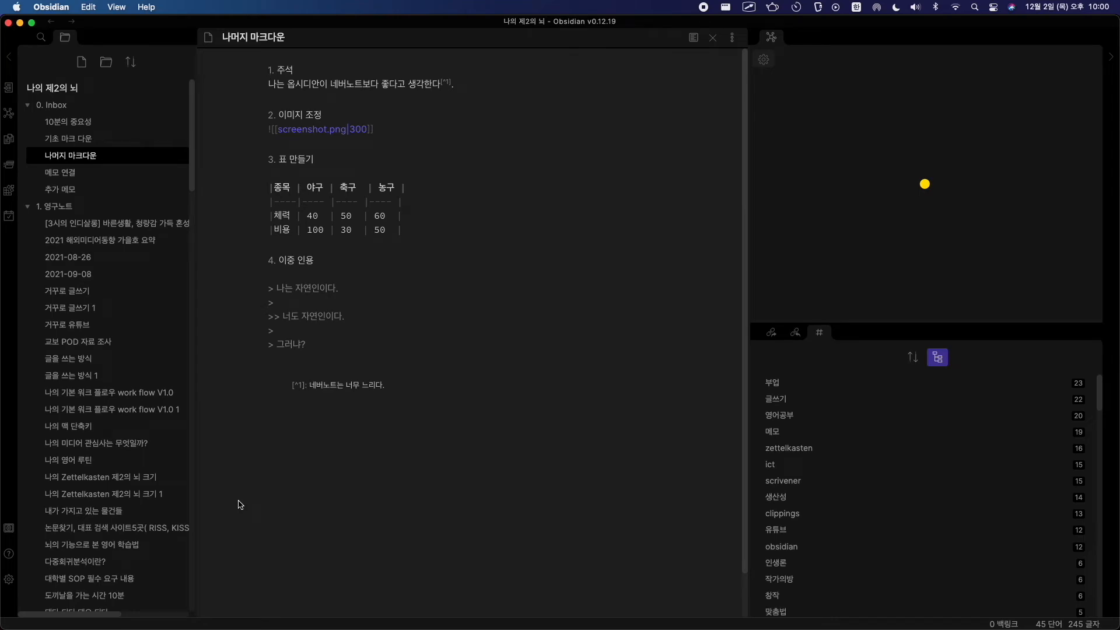
- Check the shortcut list in Scrivener, return to Obsidian and look through the commands in the command palette
{"action": "key", "text": "super+Tab"}
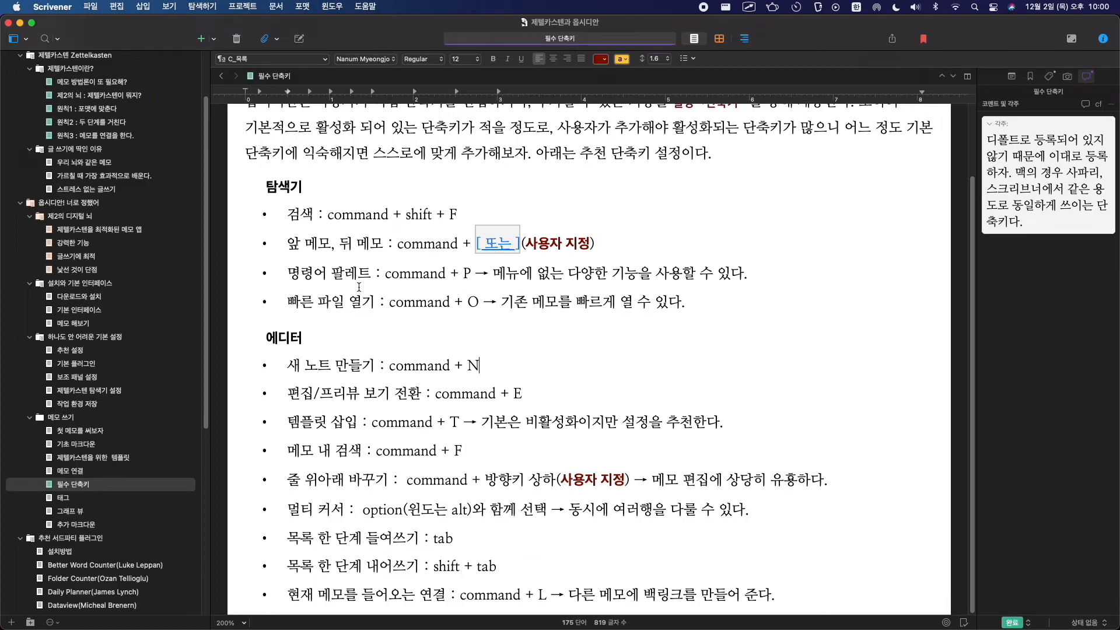
{"action": "key", "text": "super+Tab"}
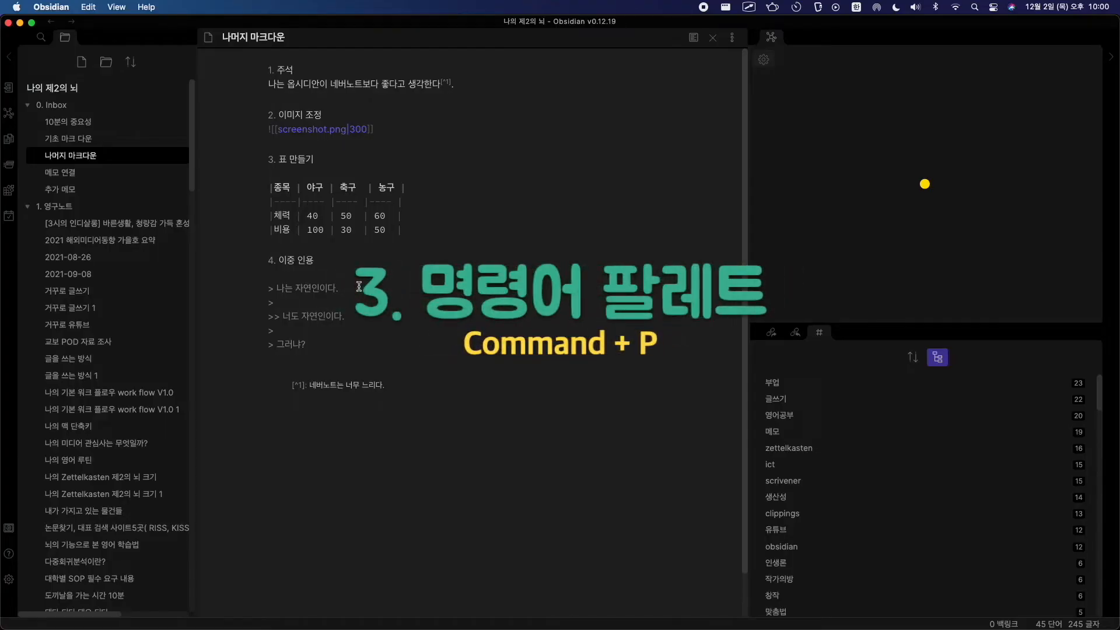
{"action": "key", "text": "super+p"}
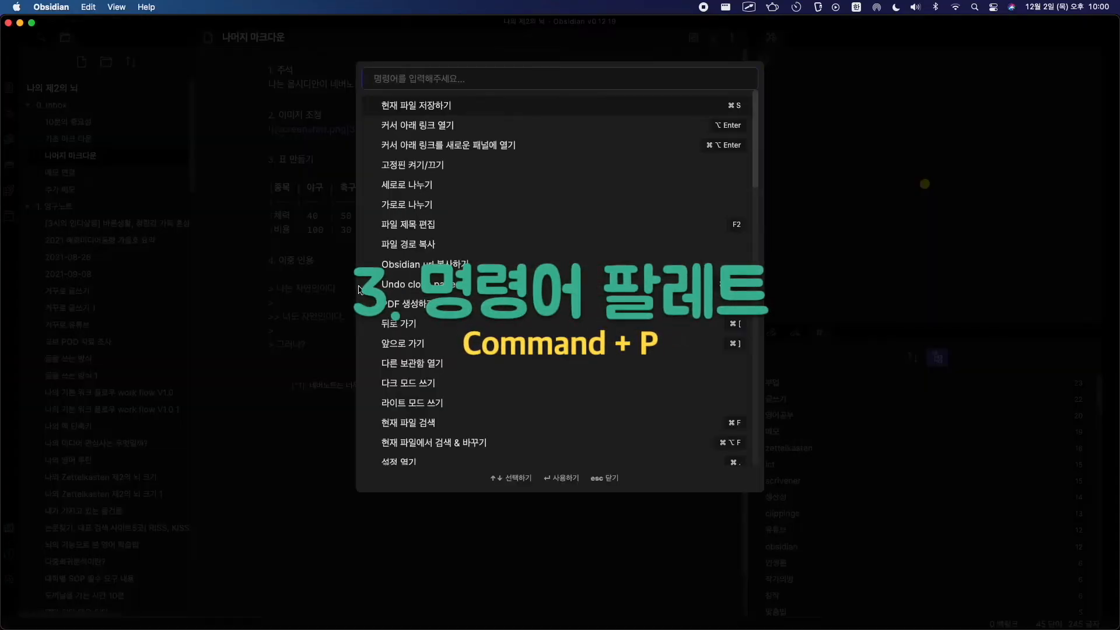
{"action": "scroll", "coordinate": [506, 227], "scroll_direction": "down", "scroll_amount": 15}
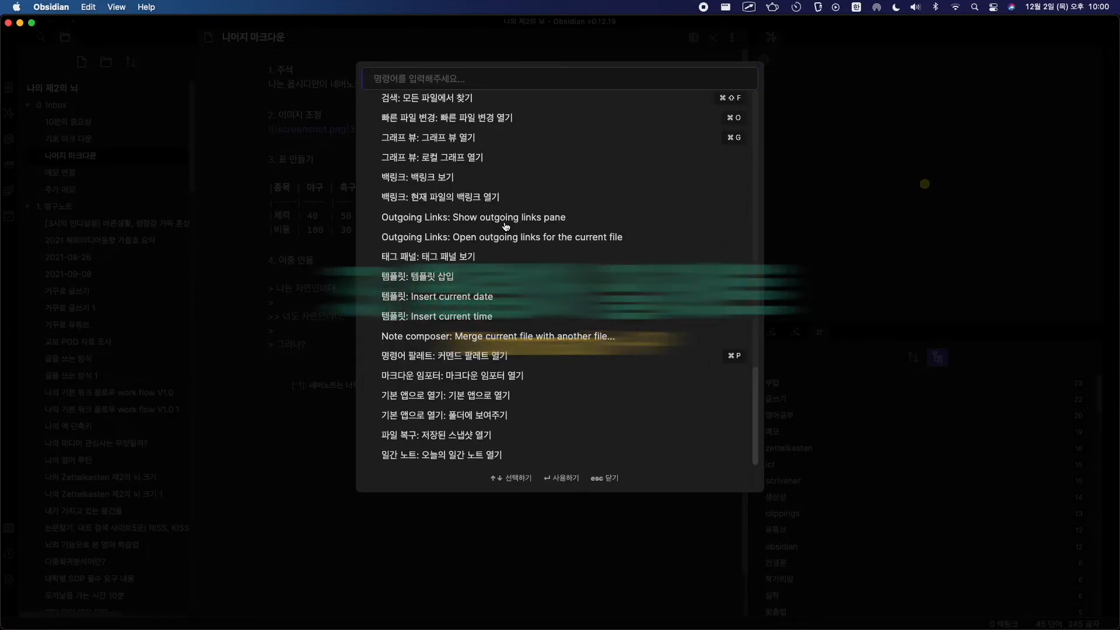
{"action": "scroll", "coordinate": [505, 227], "scroll_direction": "up", "scroll_amount": 5}
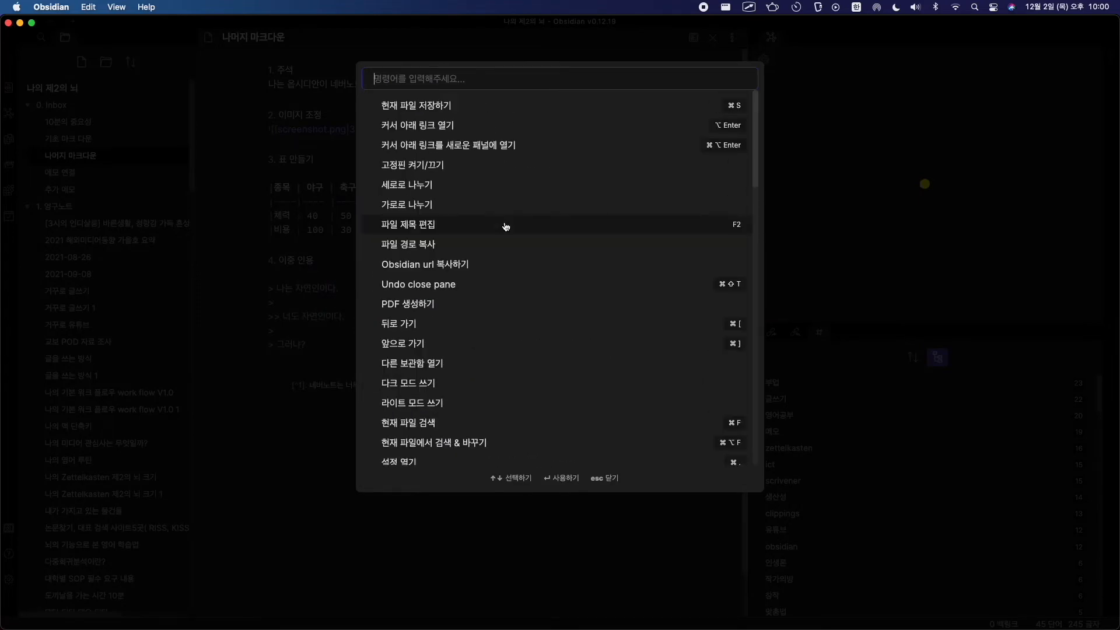
{"action": "scroll", "coordinate": [506, 227], "scroll_direction": "down", "scroll_amount": 10}
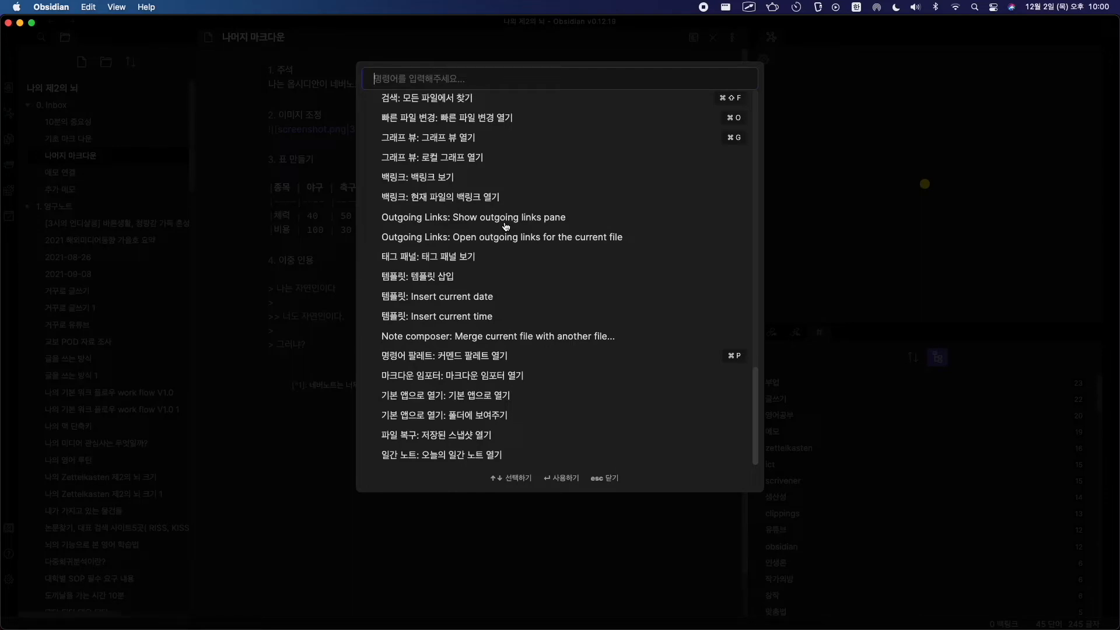
{"action": "key", "text": "Escape"}
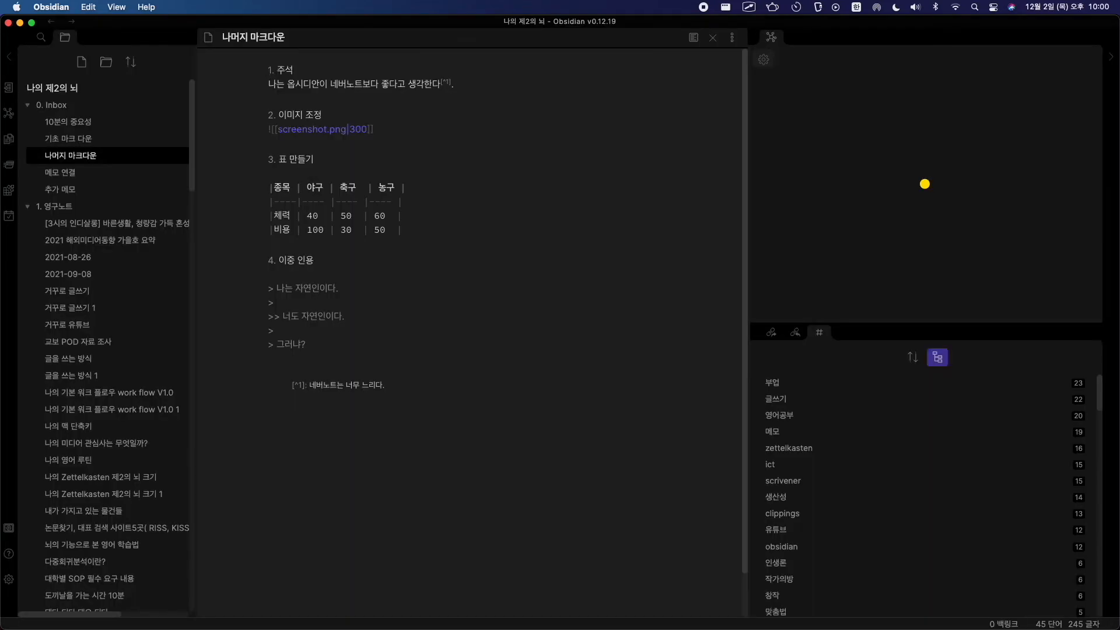
- Check the Scrivener shortcut list again, and open the Affinity Publisher 편집 순서 note from Obsidian's file list
{"action": "key", "text": "super+Tab"}
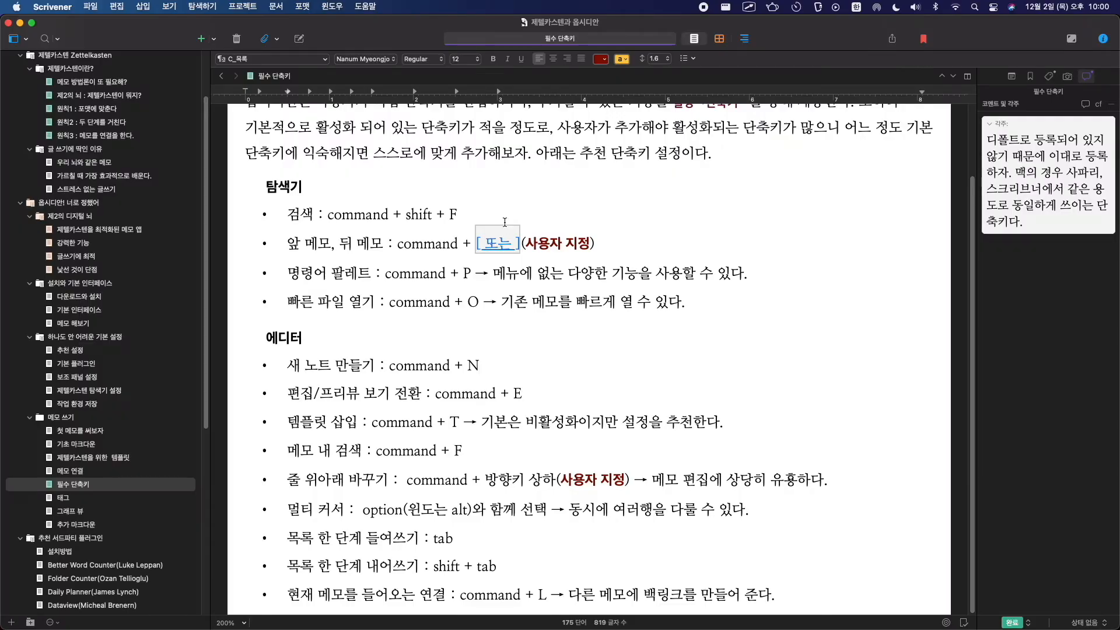
{"action": "key", "text": "super+Tab"}
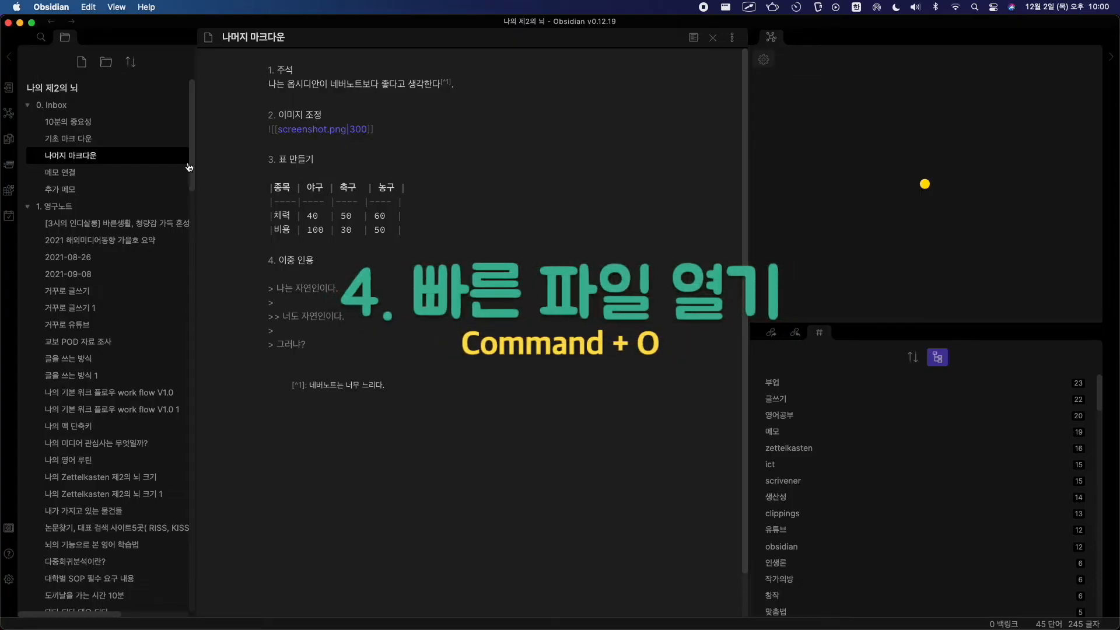
{"action": "scroll", "coordinate": [96, 157], "scroll_direction": "down", "scroll_amount": 20}
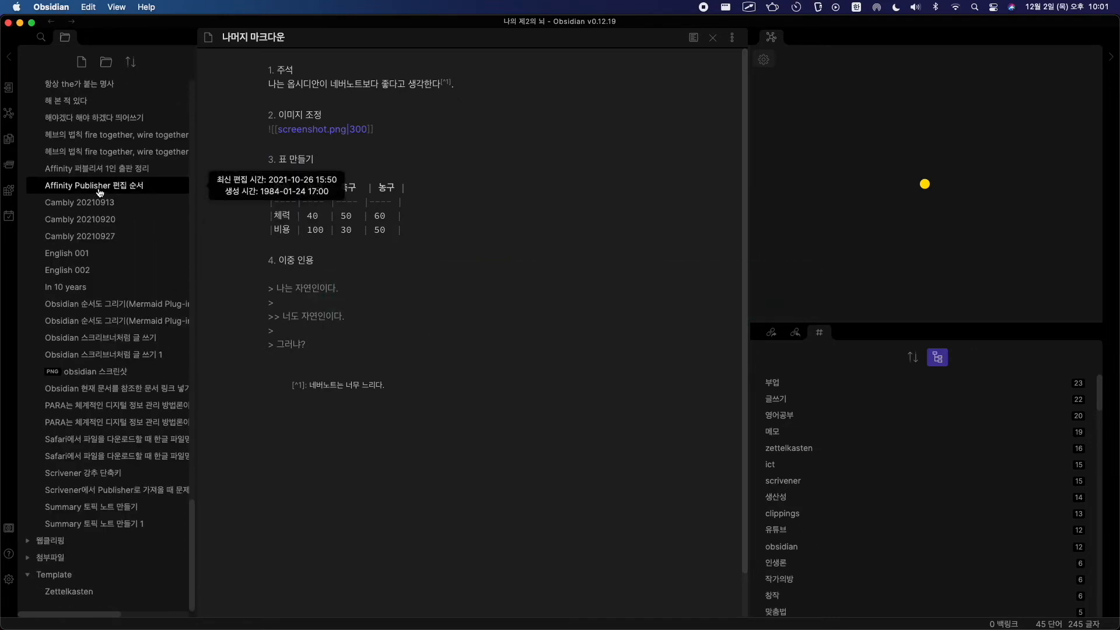
{"action": "left_click", "coordinate": [100, 193]}
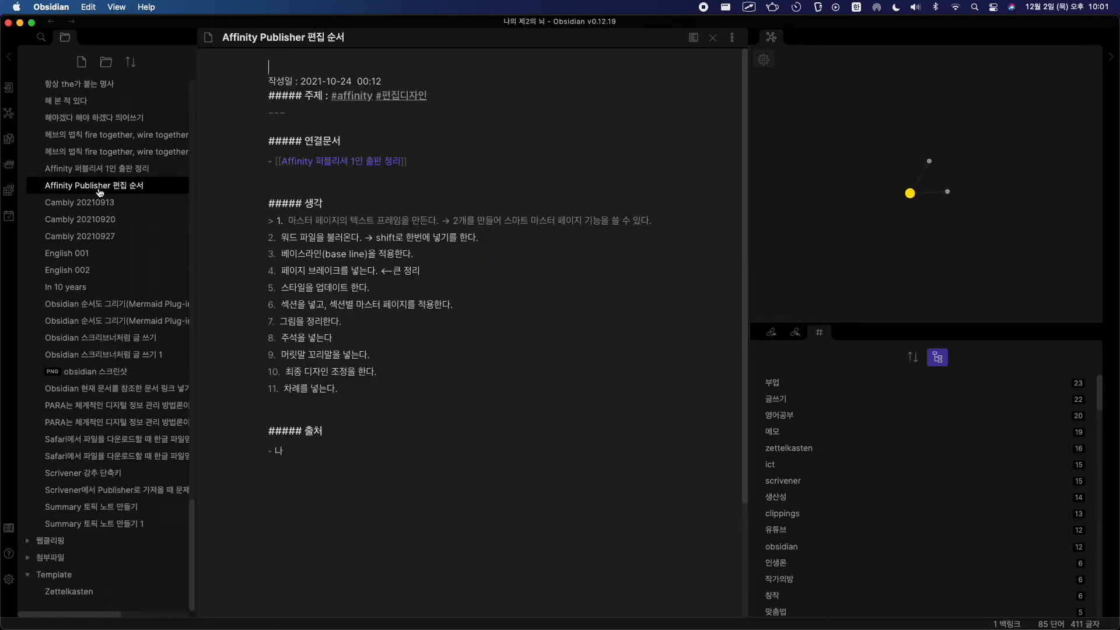
- Search for "affi" with the quick file switcher and open the Affinity Publisher 편집 순서 note
{"action": "key", "text": "cmd+o"}
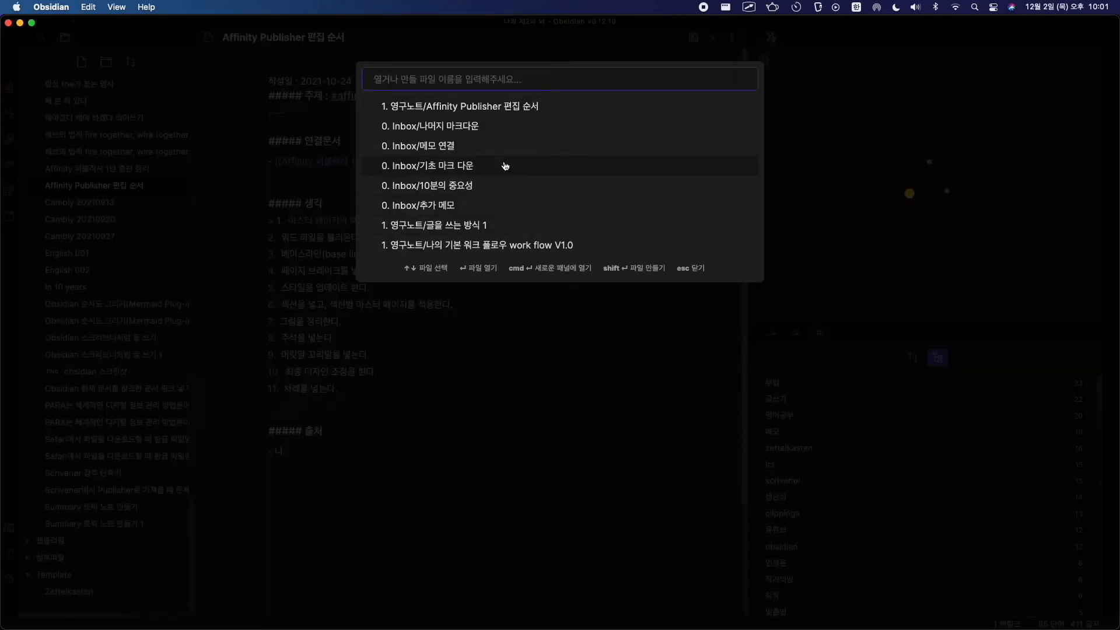
{"action": "type", "text": "affi"}
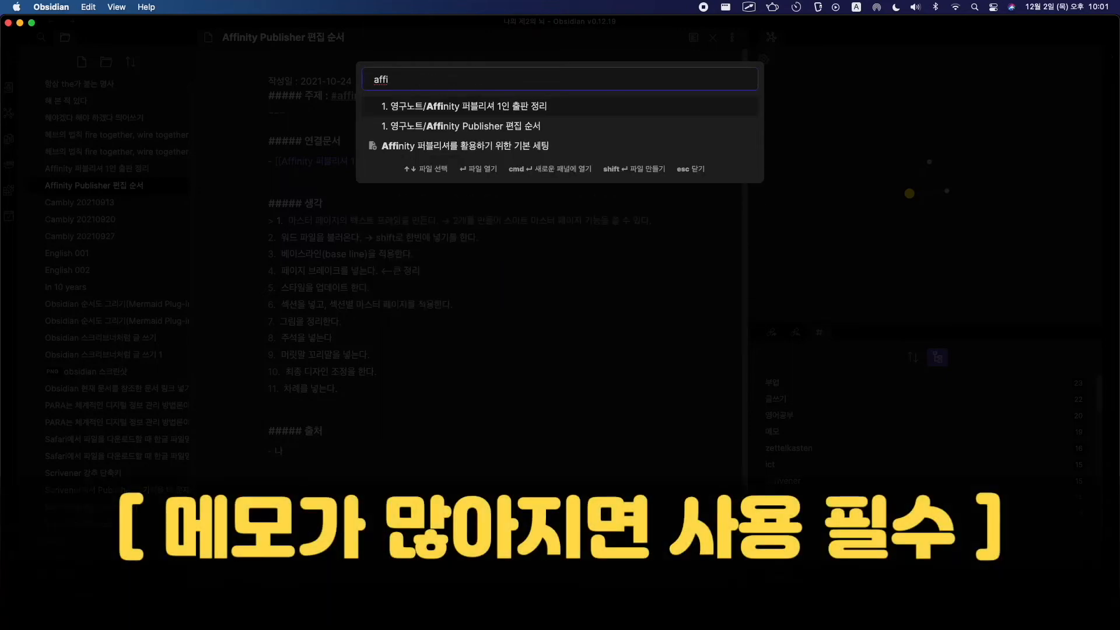
{"action": "key", "text": "Down"}
{"action": "key", "text": "Return"}
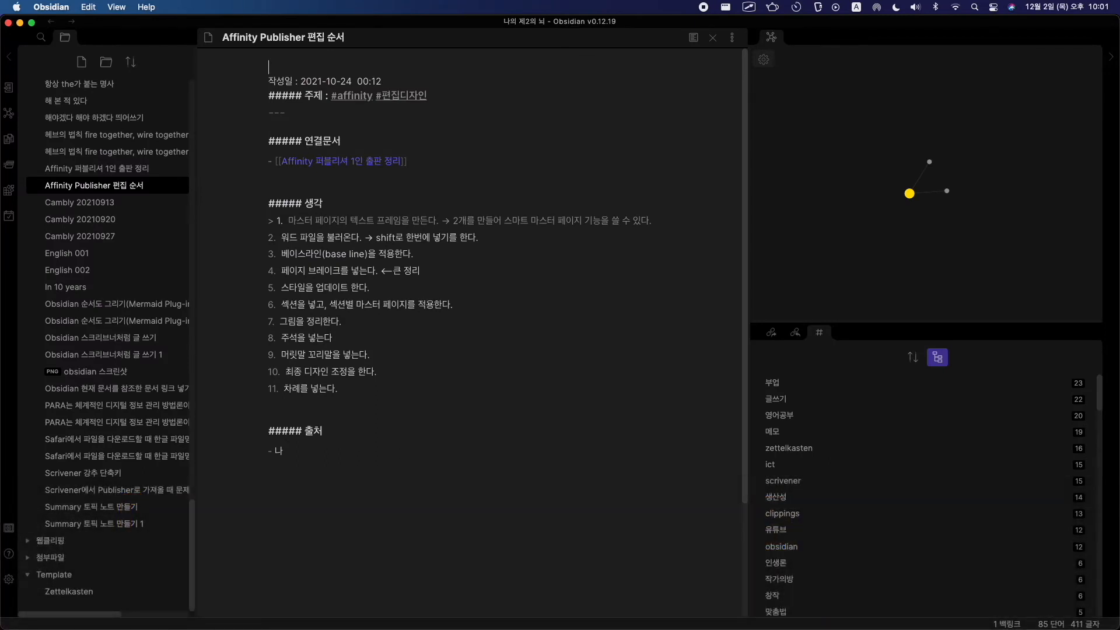
- Check the shortcut list in Scrivener, and create a new Obsidian note titled 새로운 메모
{"action": "key", "text": "super+Tab"}
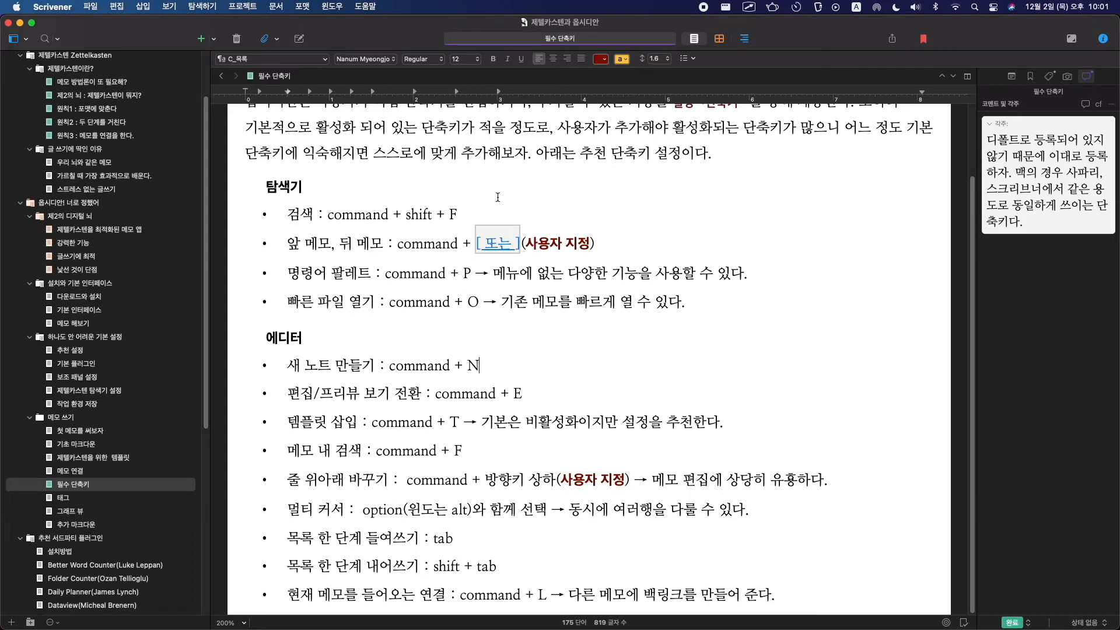
{"action": "left_click", "coordinate": [406, 338]}
{"action": "key", "text": "super+Tab"}
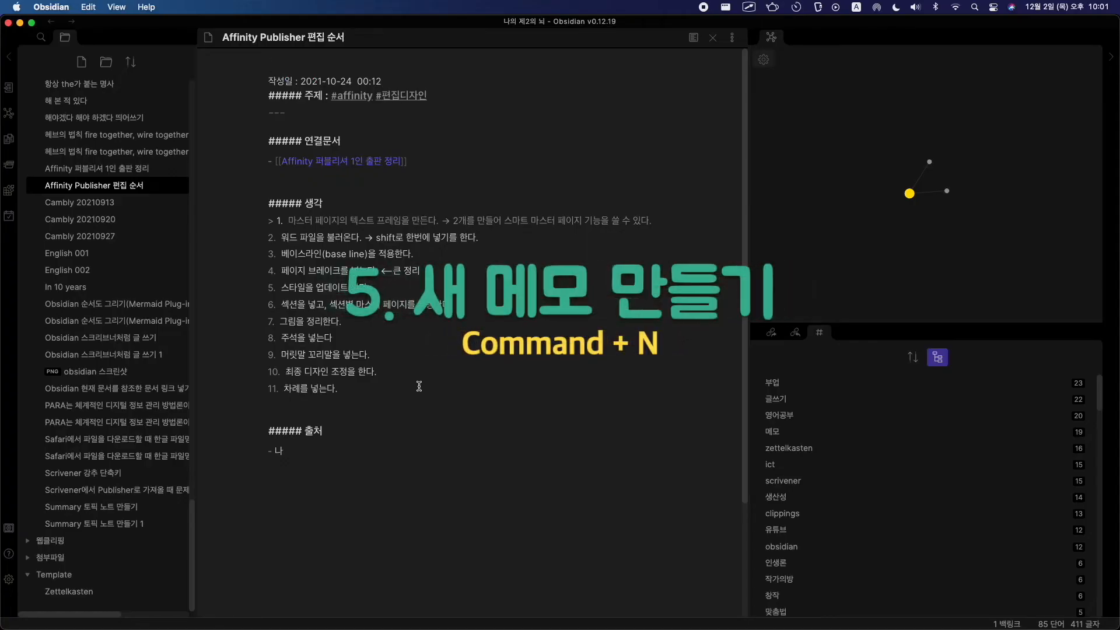
{"action": "key", "text": "super+n"}
{"action": "type", "text": "to"}
{"action": "key", "text": "BackSpace"}
{"action": "key", "text": "BackSpace"}
{"action": "key", "text": "ctrl+space"}
{"action": "type", "text": "새로운 미"}
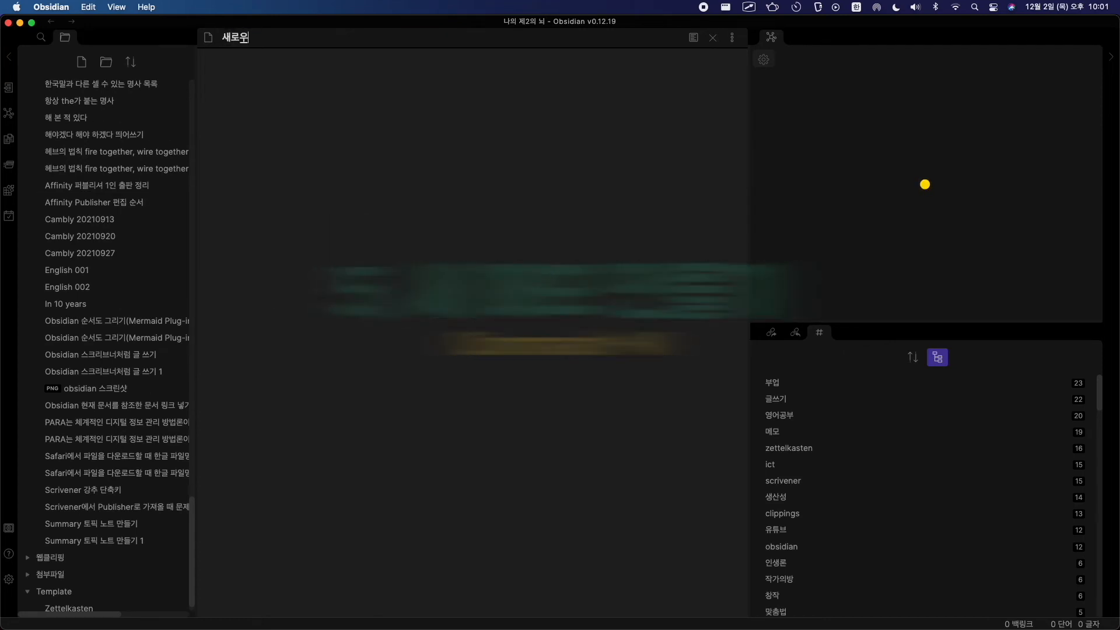
{"action": "type", "text": "모"}
{"action": "key", "text": "Return"}
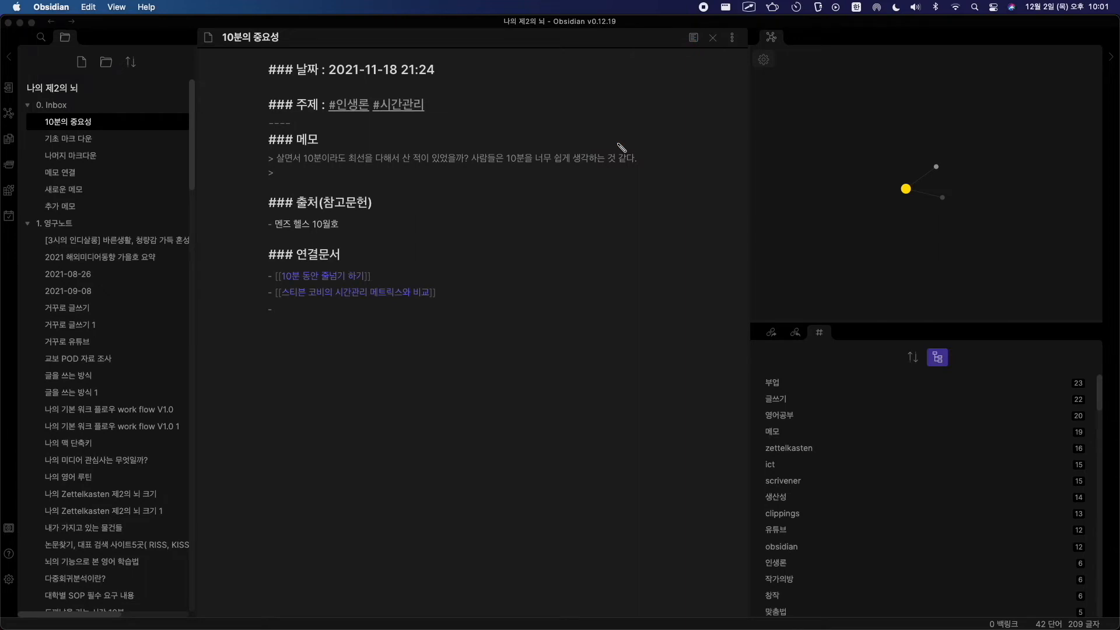
- Switch the 10분의 중요성 note between editing and preview mode twice, ending in editing mode
{"action": "left_click", "coordinate": [463, 438]}
{"action": "key", "text": "super+e"}
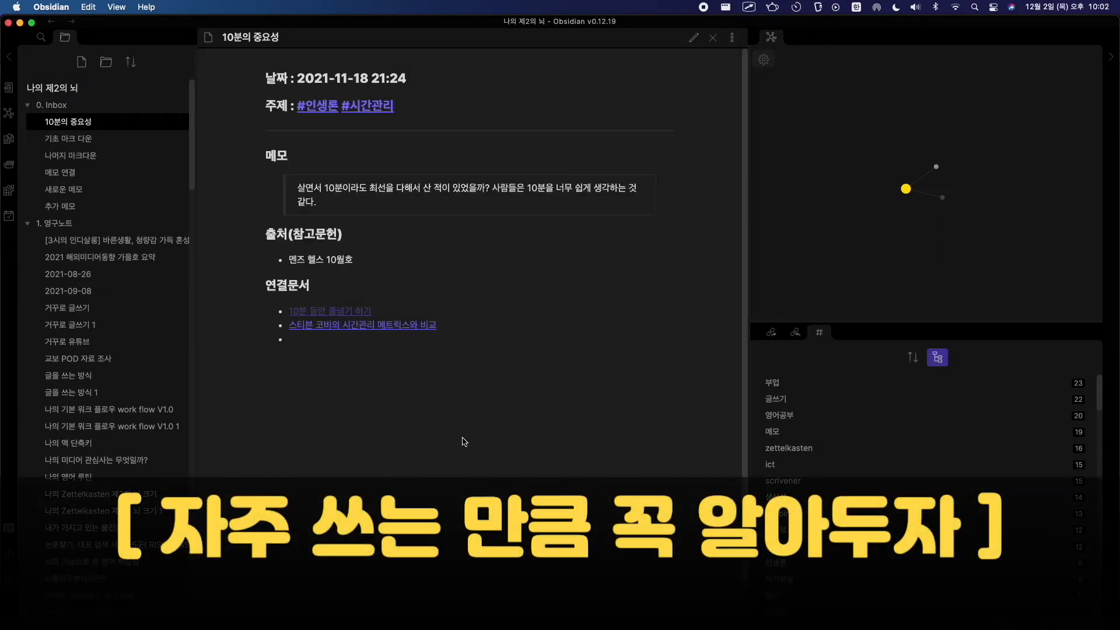
{"action": "key", "text": "super+e"}
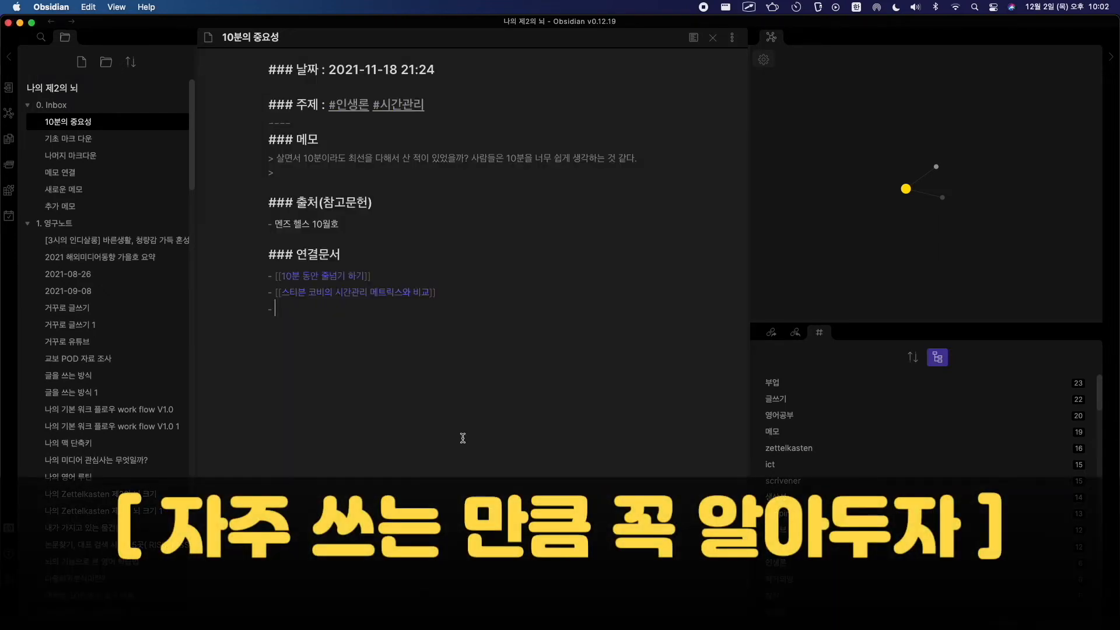
{"action": "key", "text": "super+e"}
{"action": "key", "text": "super+e"}
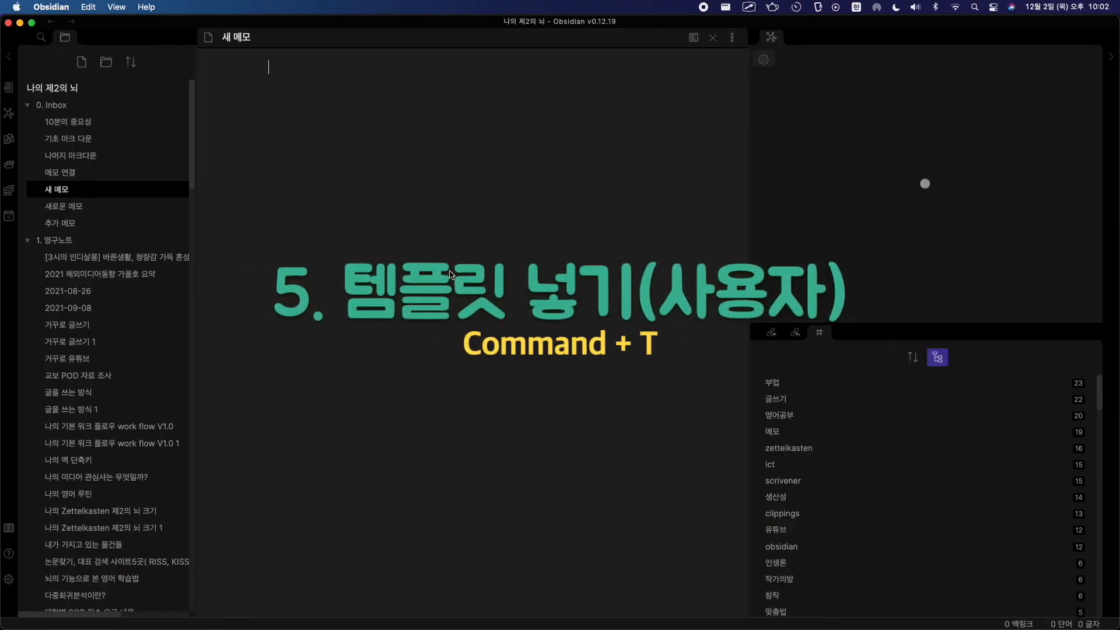
- Try the 템플릿 삽입 command from the command palette in the empty 새 메모 note, and undo the inserted template
{"action": "key", "text": "super+p"}
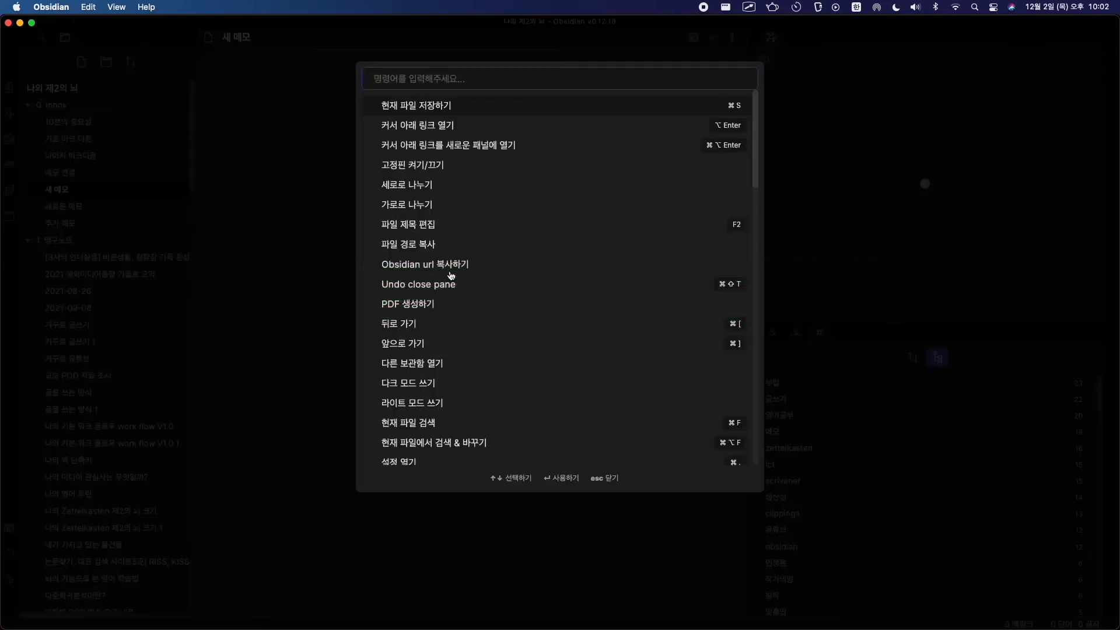
{"action": "type", "text": "테ㅁ"}
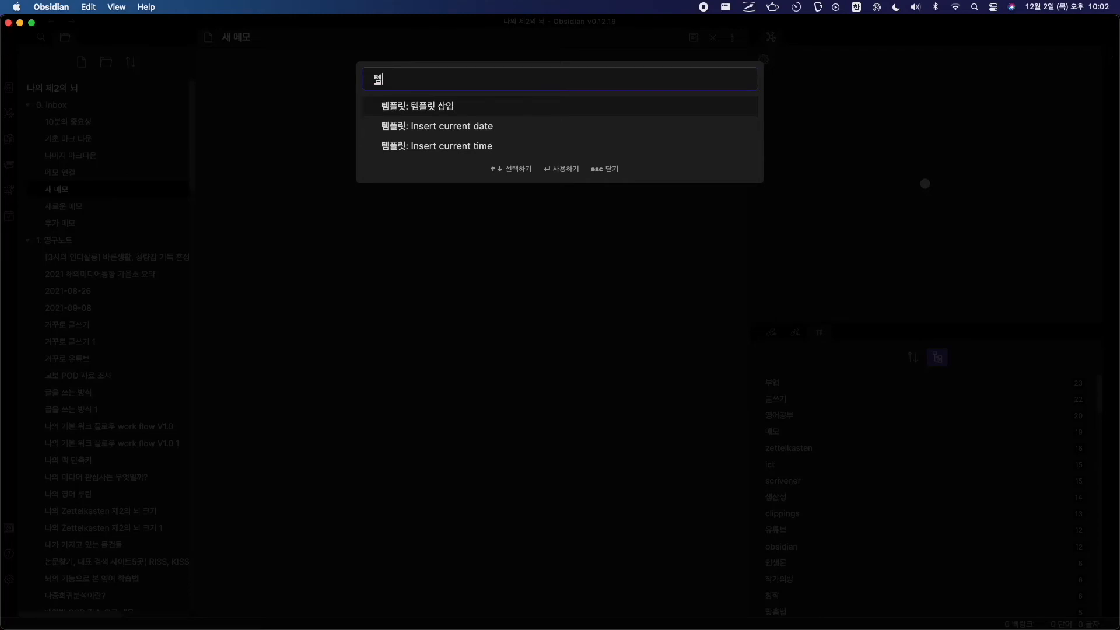
{"action": "key", "text": "Return"}
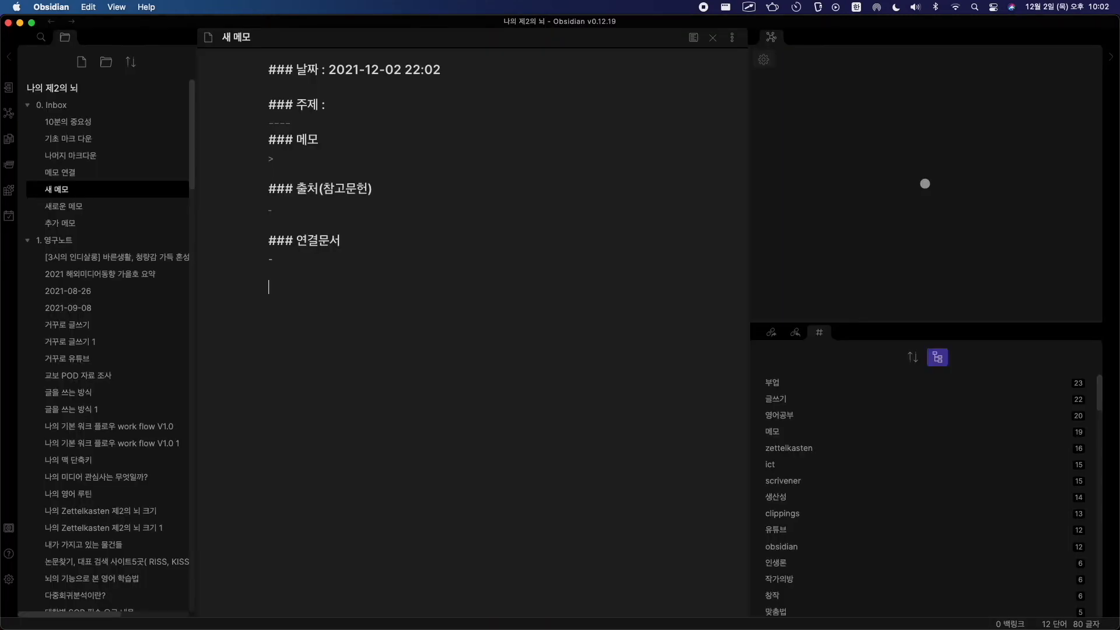
{"action": "key", "text": "super+z"}
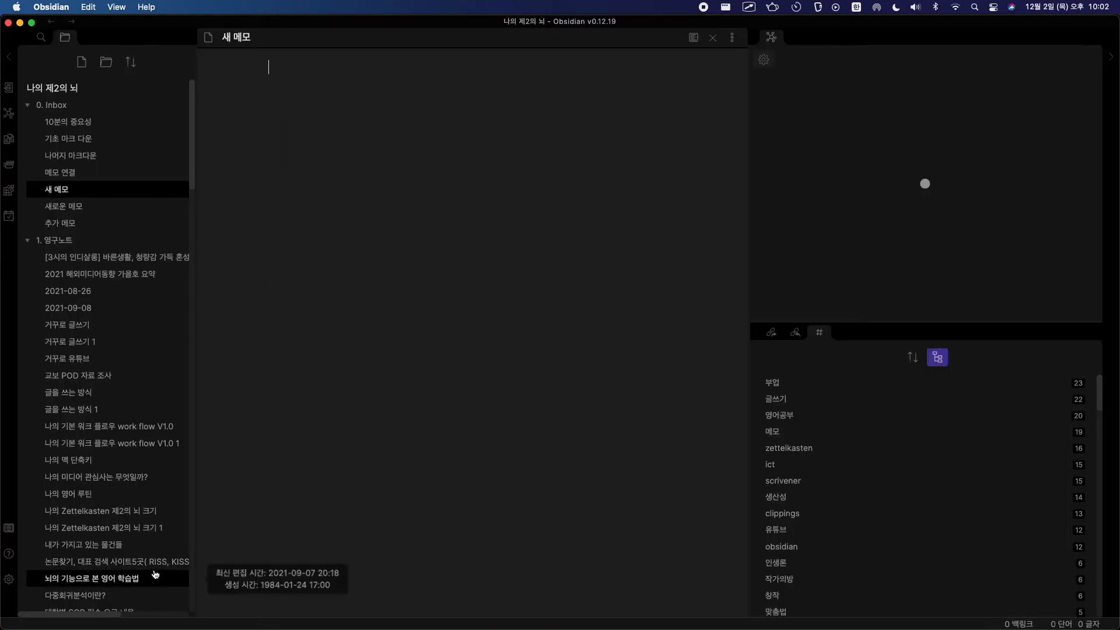
- Filter the hotkey settings by "템", assign ⌘T to 템플릿 삽입, and close the settings
{"action": "left_click", "coordinate": [9, 579]}
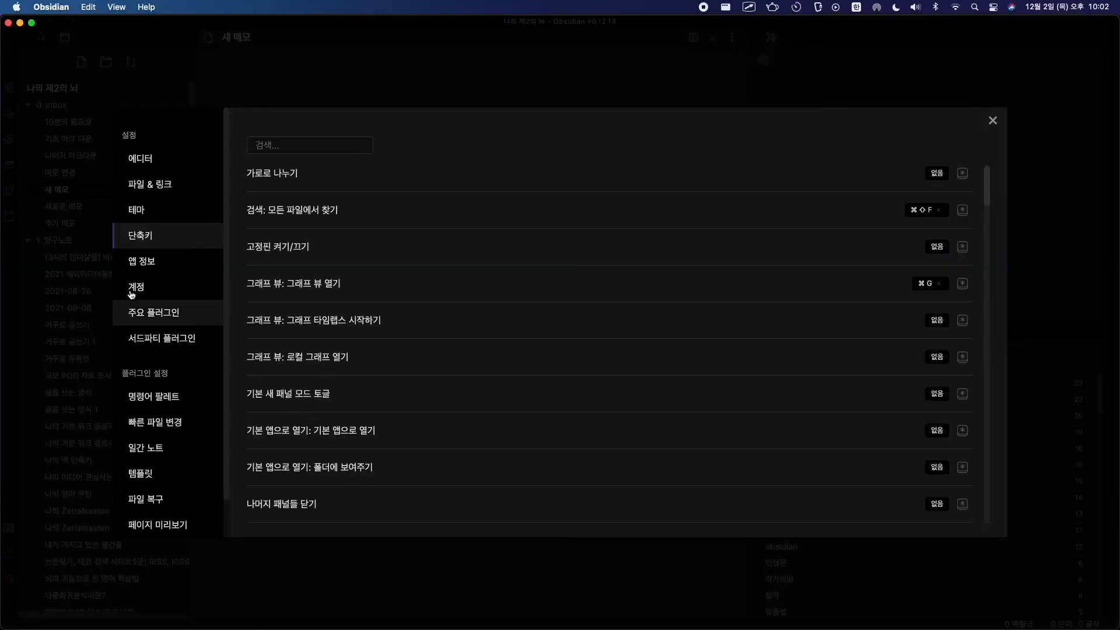
{"action": "left_click", "coordinate": [349, 142]}
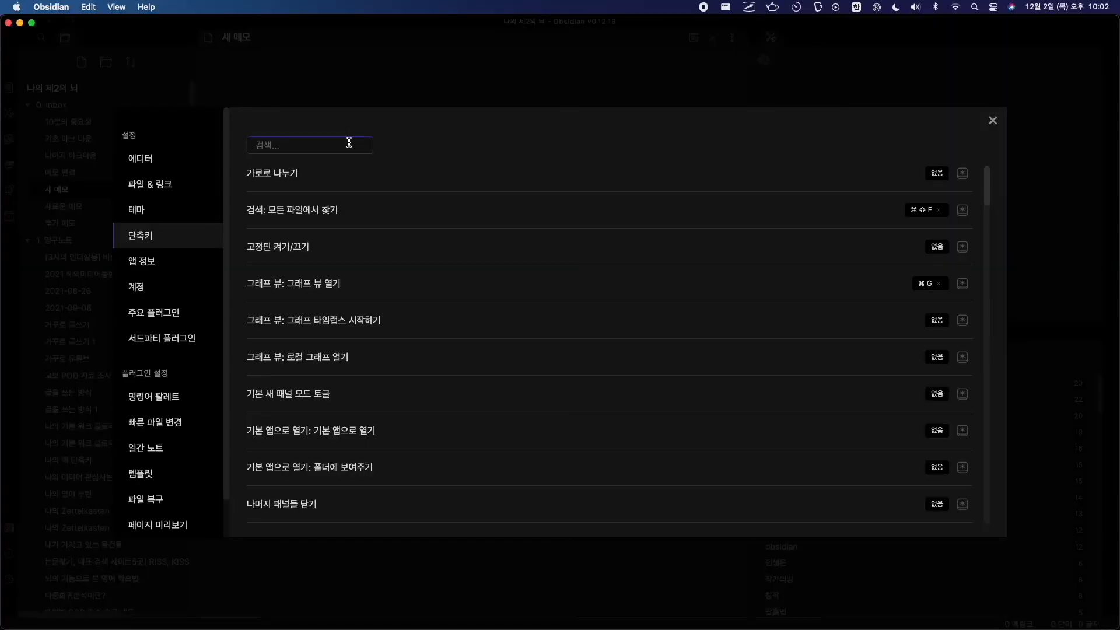
{"action": "type", "text": "템"}
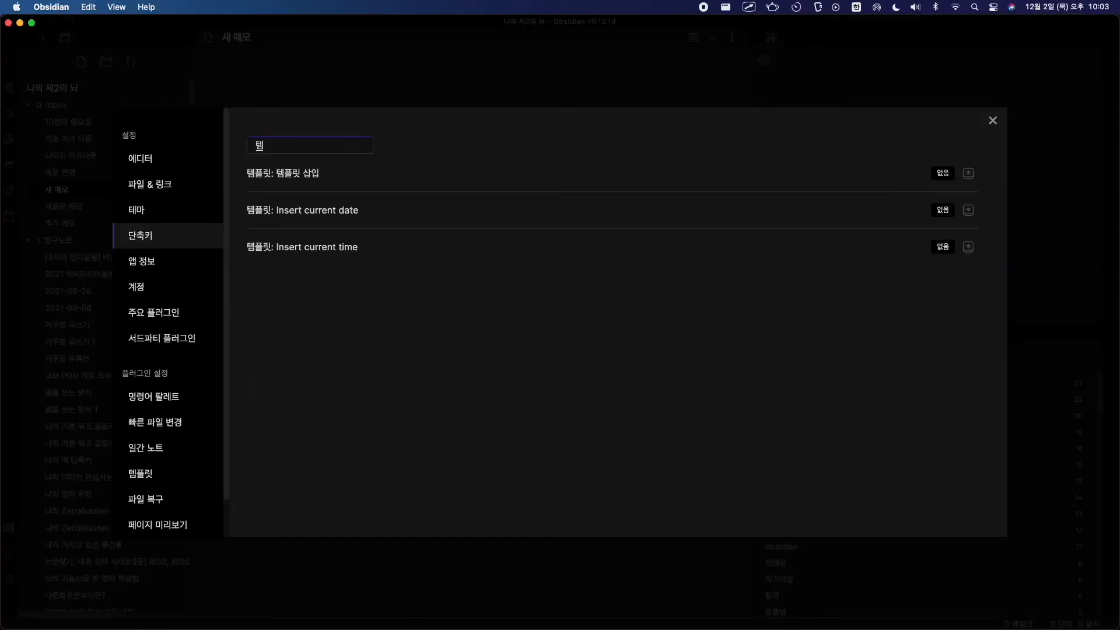
{"action": "left_click", "coordinate": [968, 173]}
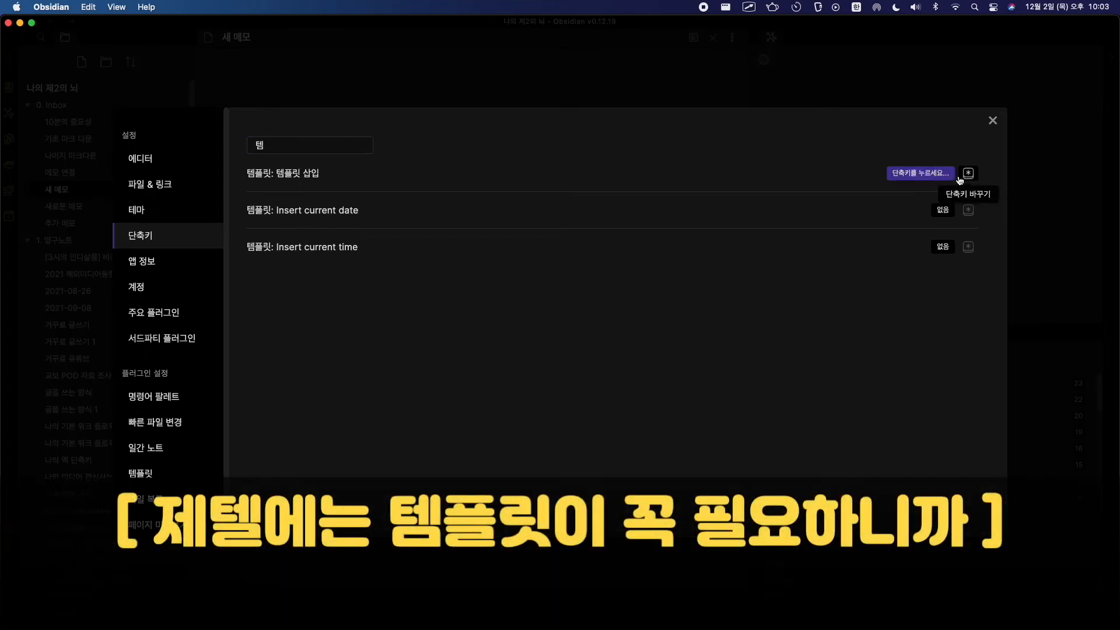
{"action": "key", "text": "super+t"}
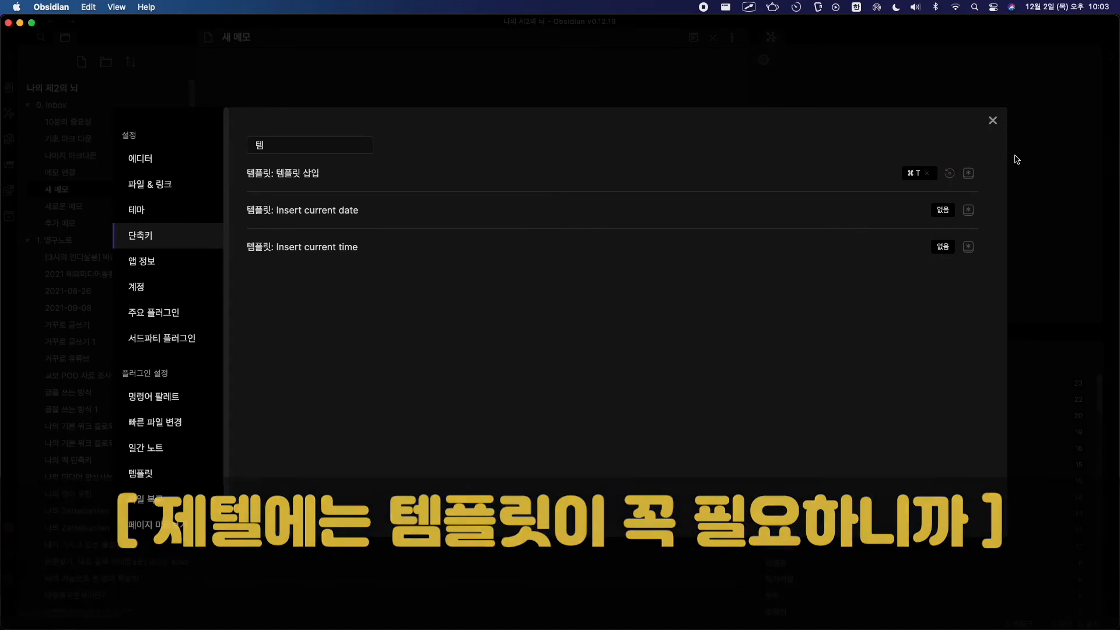
{"action": "left_click", "coordinate": [993, 120]}
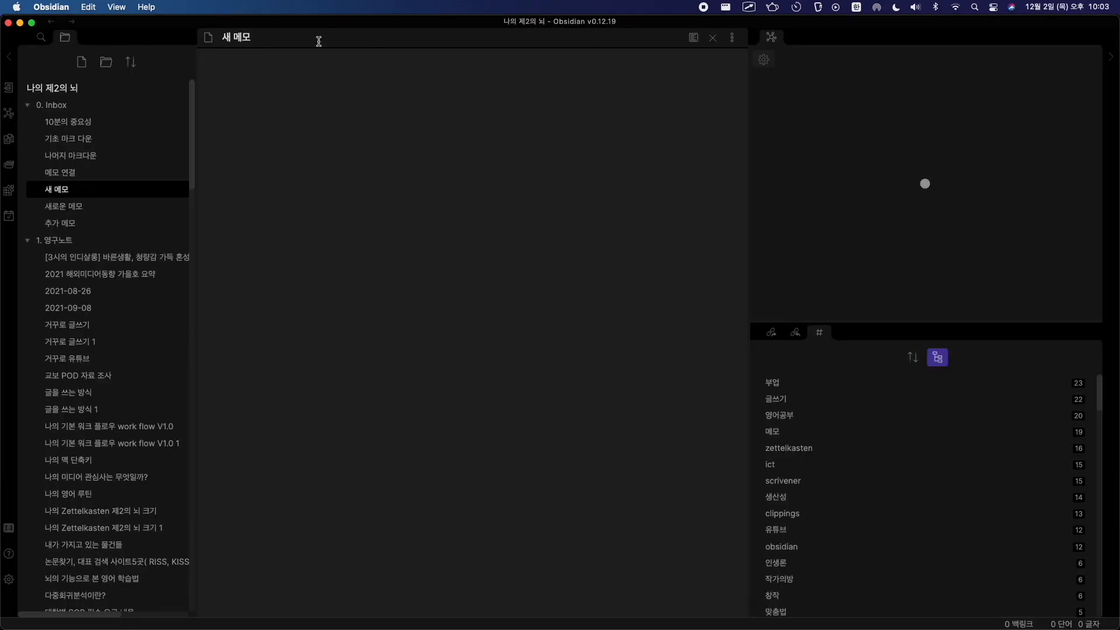
- Insert the template into the empty 새 메모 note with its custom hotkey, and search within the note for 메모
{"action": "key", "text": "super+t"}
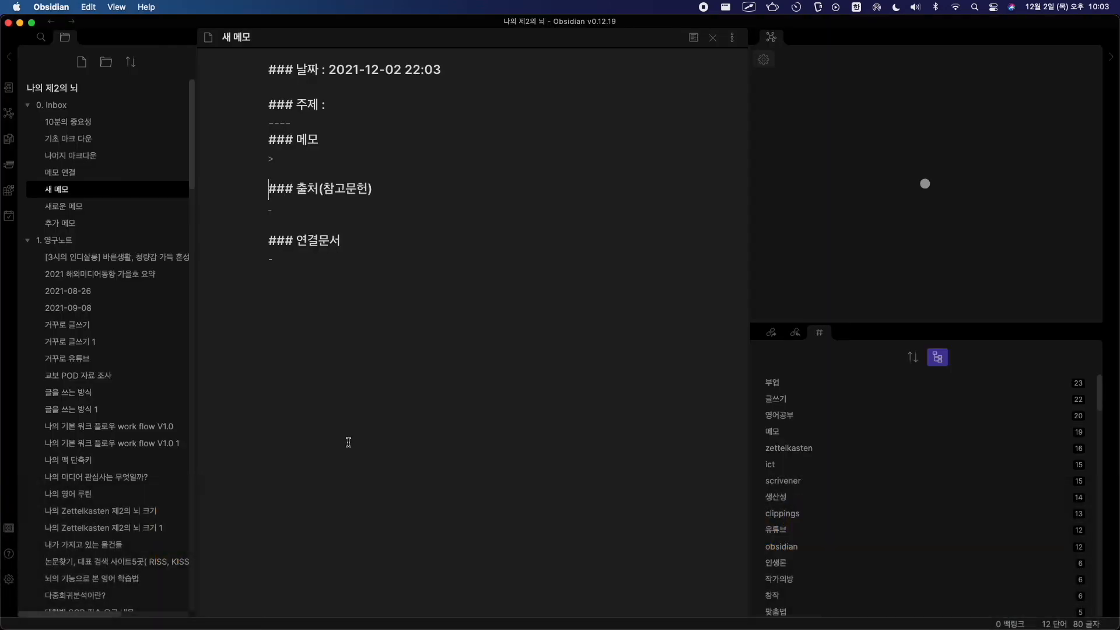
{"action": "key", "text": "super+f"}
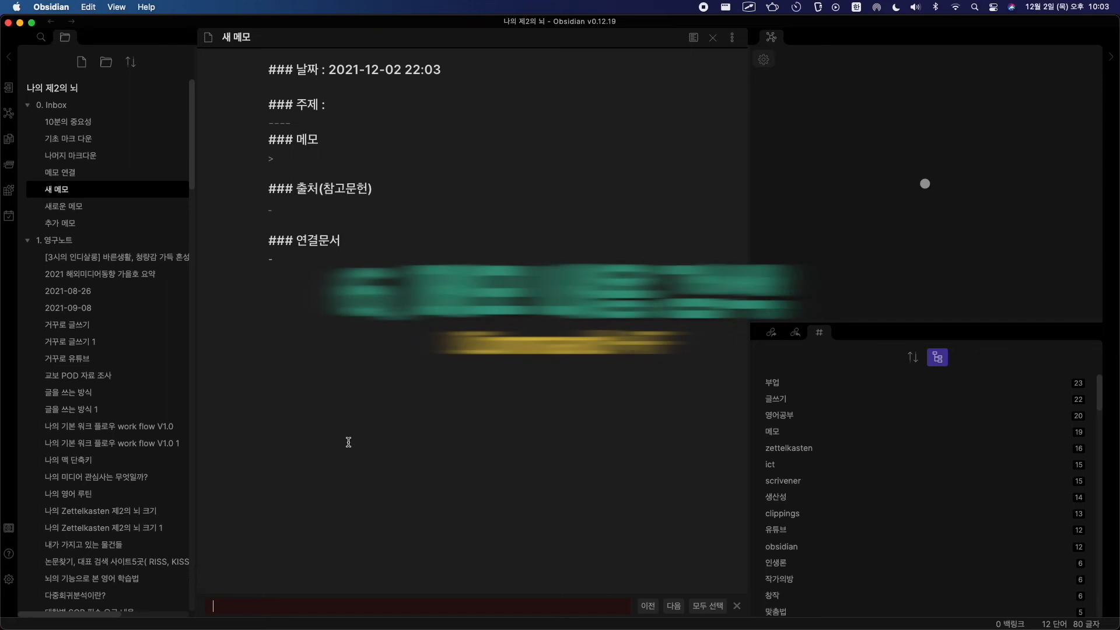
{"action": "type", "text": "멜"}
{"action": "type", "text": "모"}
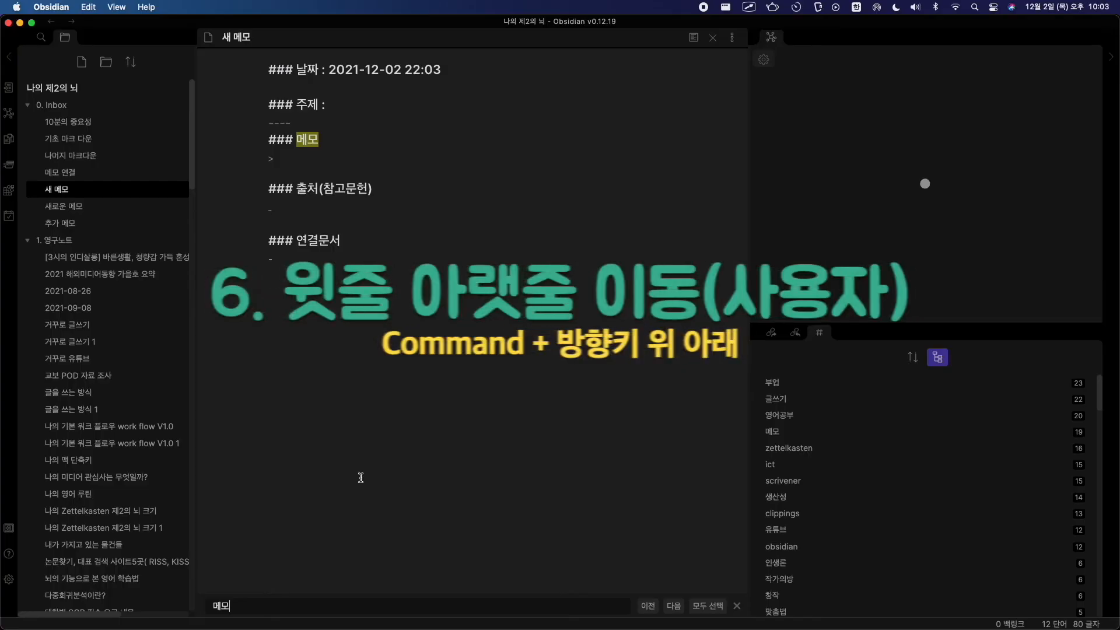
- Place the cursor in the 연결문서 heading, filter the hotkey settings by "윗줄", and assign ⌘↑ to 윗줄과 바꾸기
{"action": "left_click", "coordinate": [306, 246]}
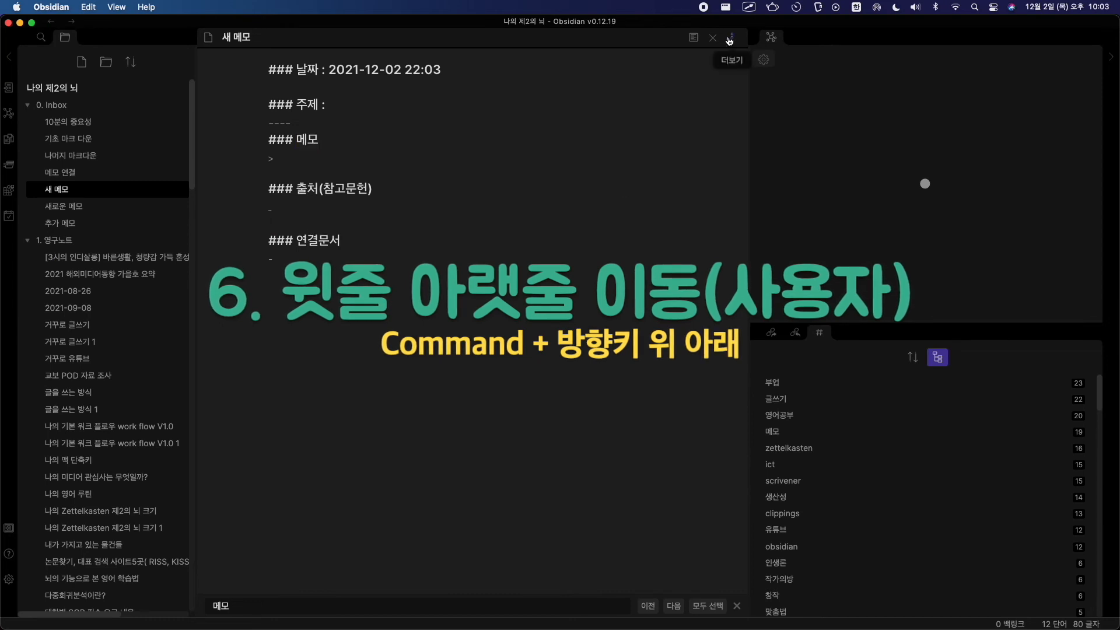
{"action": "left_click", "coordinate": [14, 576]}
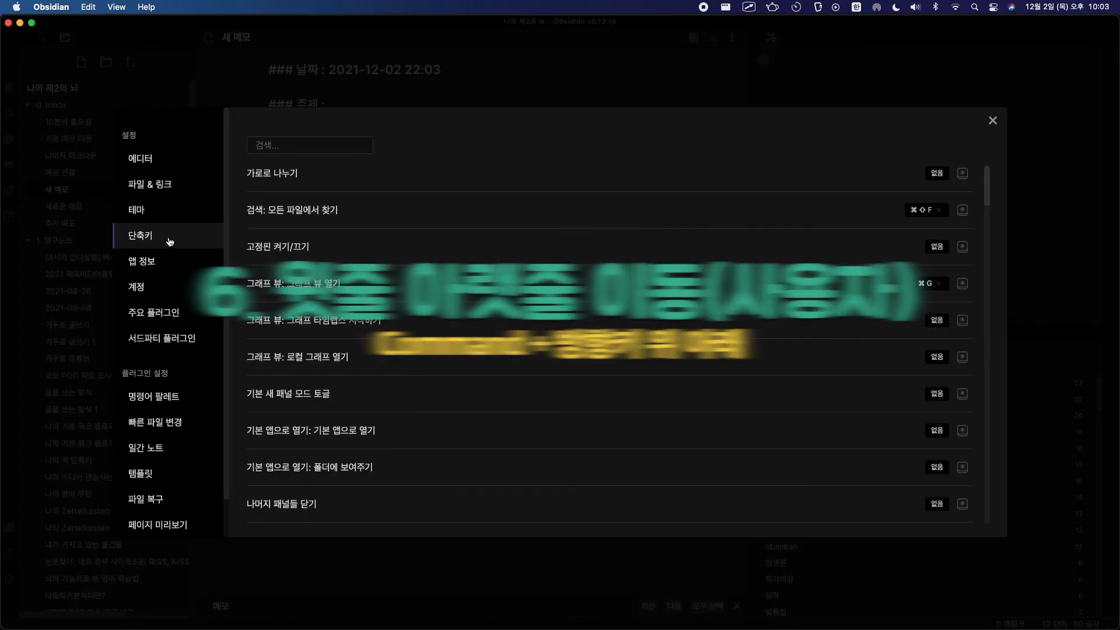
{"action": "left_click", "coordinate": [284, 143]}
{"action": "type", "text": "윗줄"}
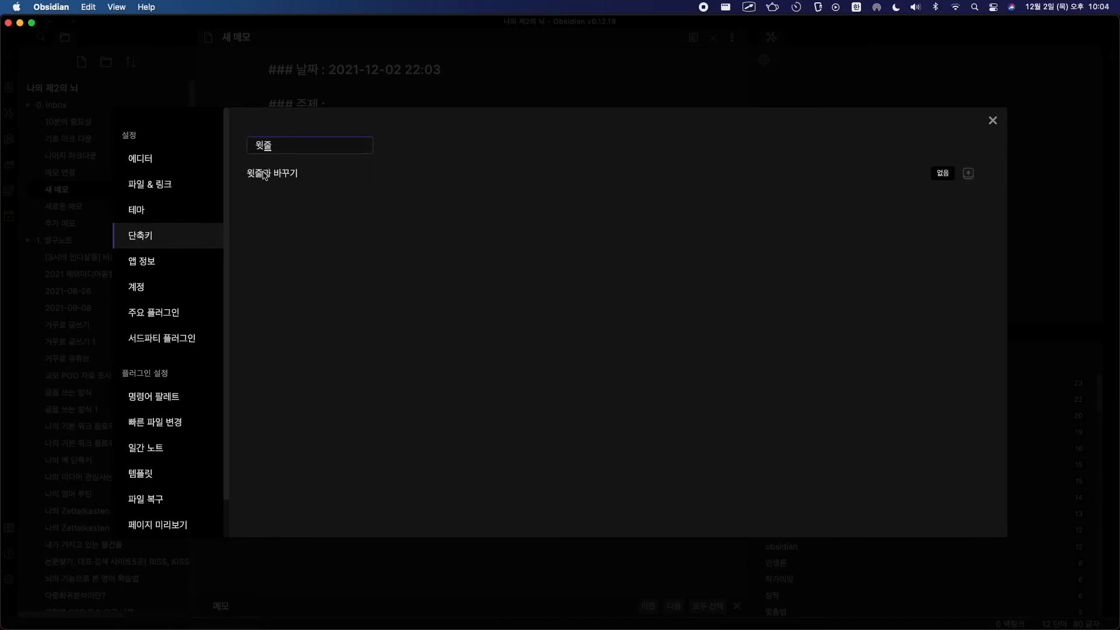
{"action": "left_click", "coordinate": [969, 173]}
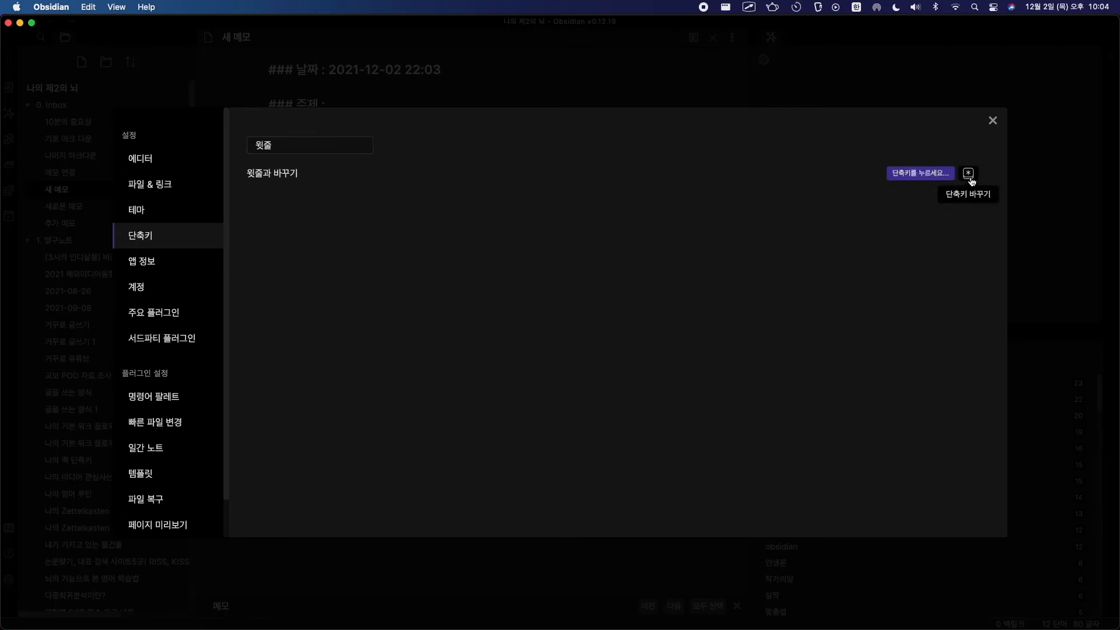
{"action": "key", "text": "super+Up"}
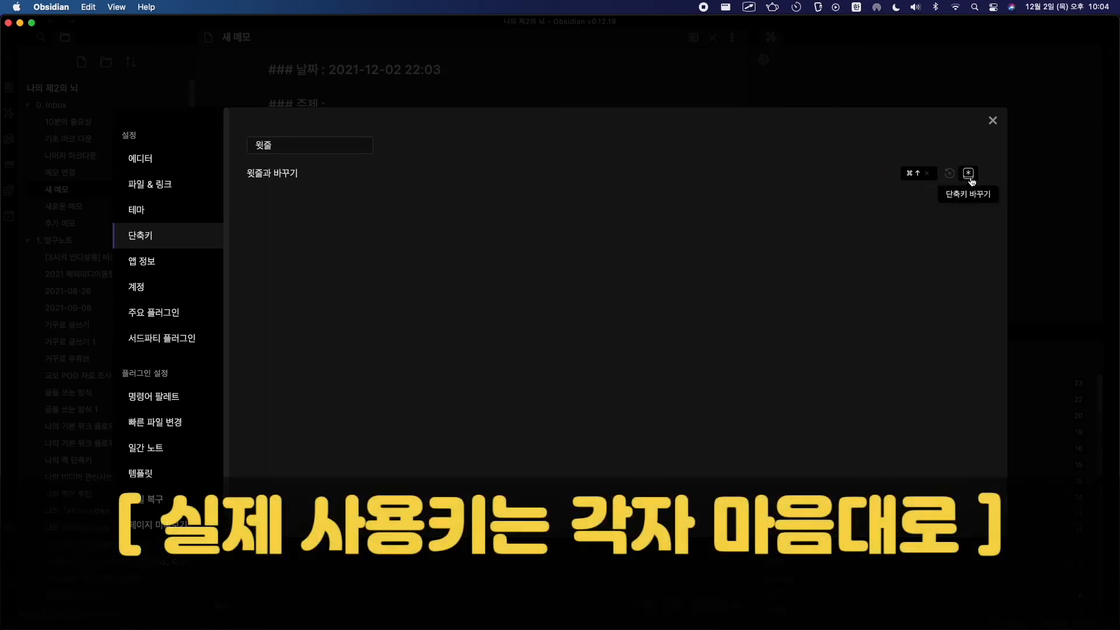
- Filter the hotkey settings by "아랫", assign ⌘↓ to 아랫줄과 바꾸기, and close the settings
{"action": "left_click", "coordinate": [295, 143]}
{"action": "key", "text": "BackSpace"}
{"action": "key", "text": "BackSpace"}
{"action": "type", "text": "아랫"}
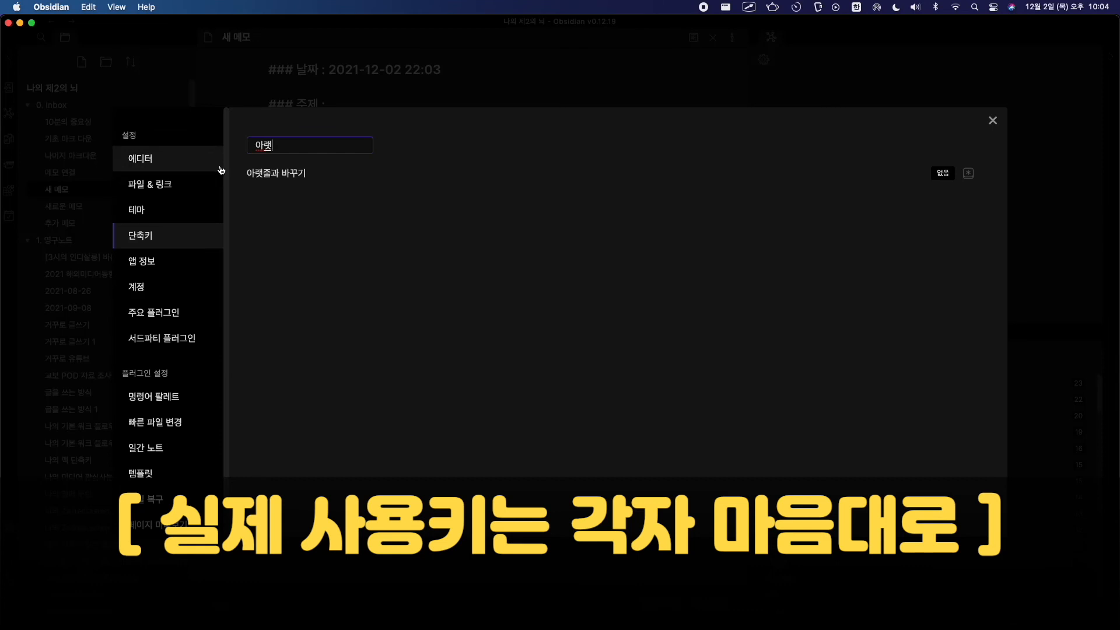
{"action": "left_click", "coordinate": [968, 173]}
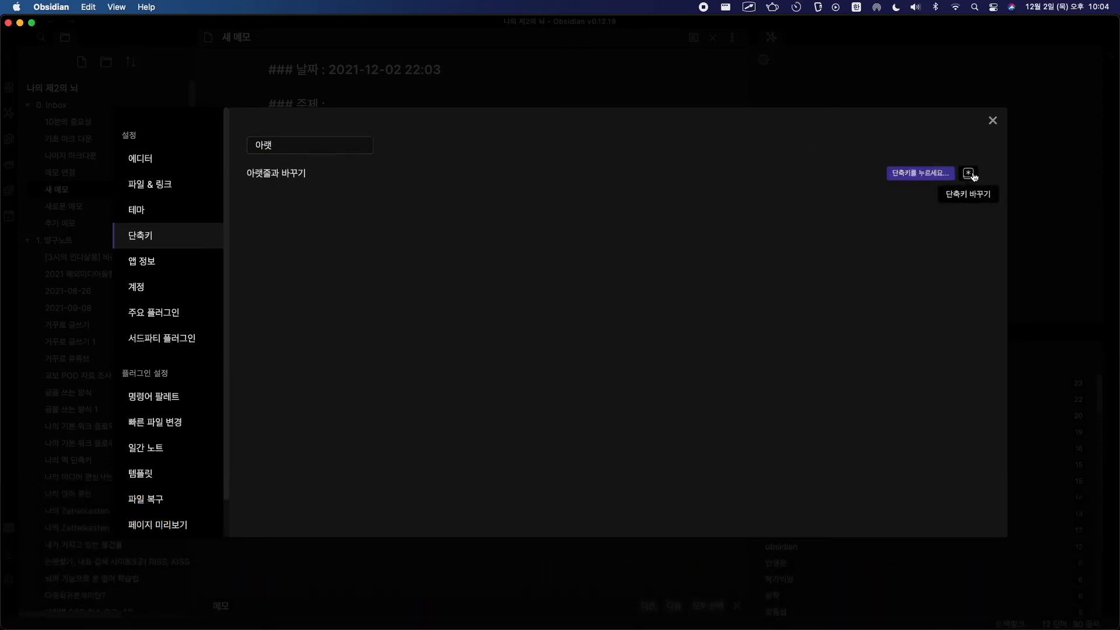
{"action": "key", "text": "super+Down"}
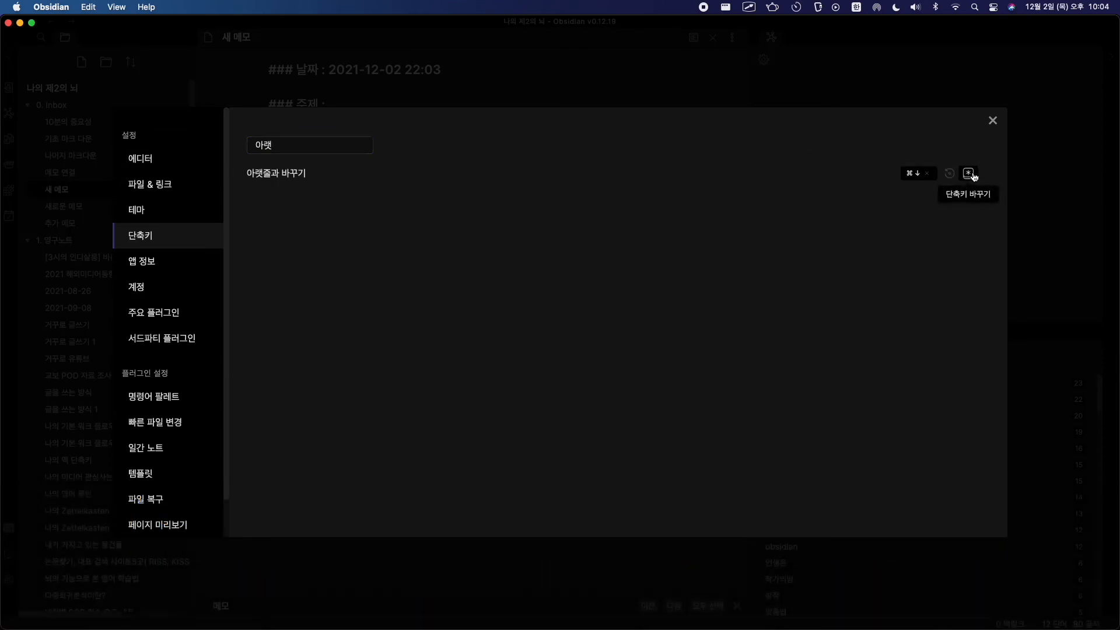
{"action": "key", "text": "Escape"}
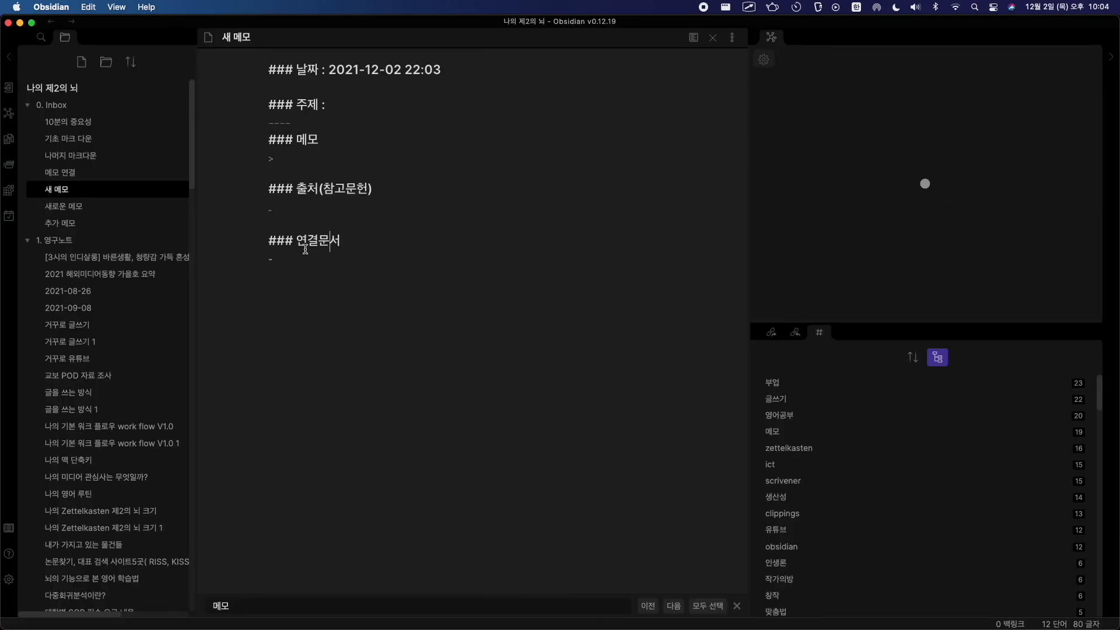
- Move the 연결문서 heading line up through the note to directly below the 주제 heading
{"action": "key", "text": "alt+Up"}
{"action": "key", "text": "alt+Up"}
{"action": "key", "text": "alt+Up"}
{"action": "key", "text": "alt+Up"}
{"action": "key", "text": "alt+Up"}
{"action": "key", "text": "alt+Up"}
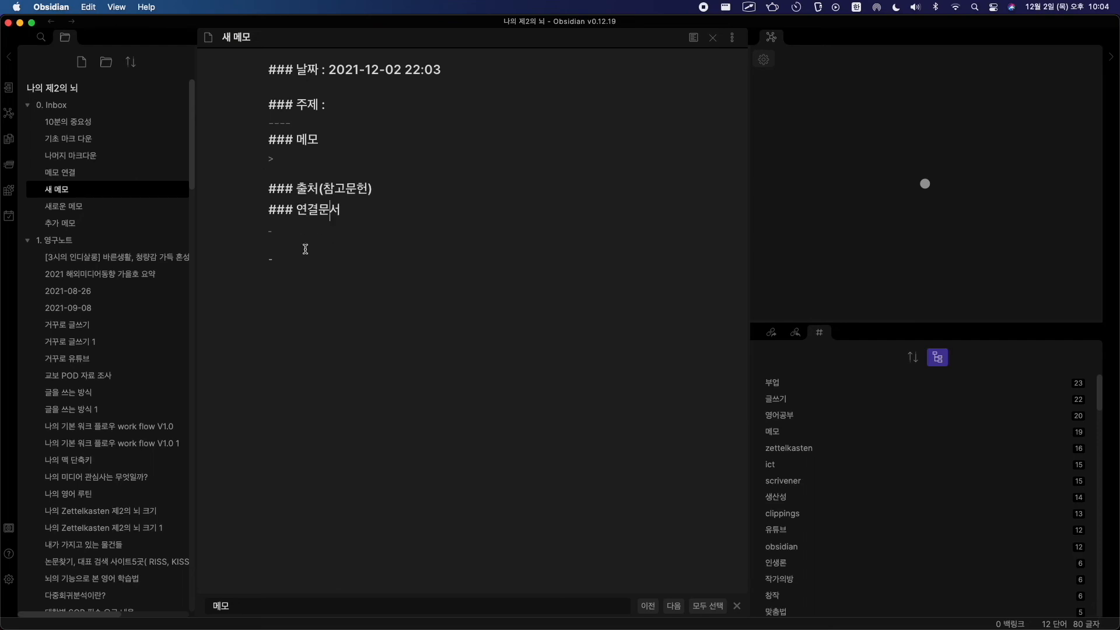
{"action": "key", "text": "alt+Up"}
{"action": "key", "text": "alt+Up"}
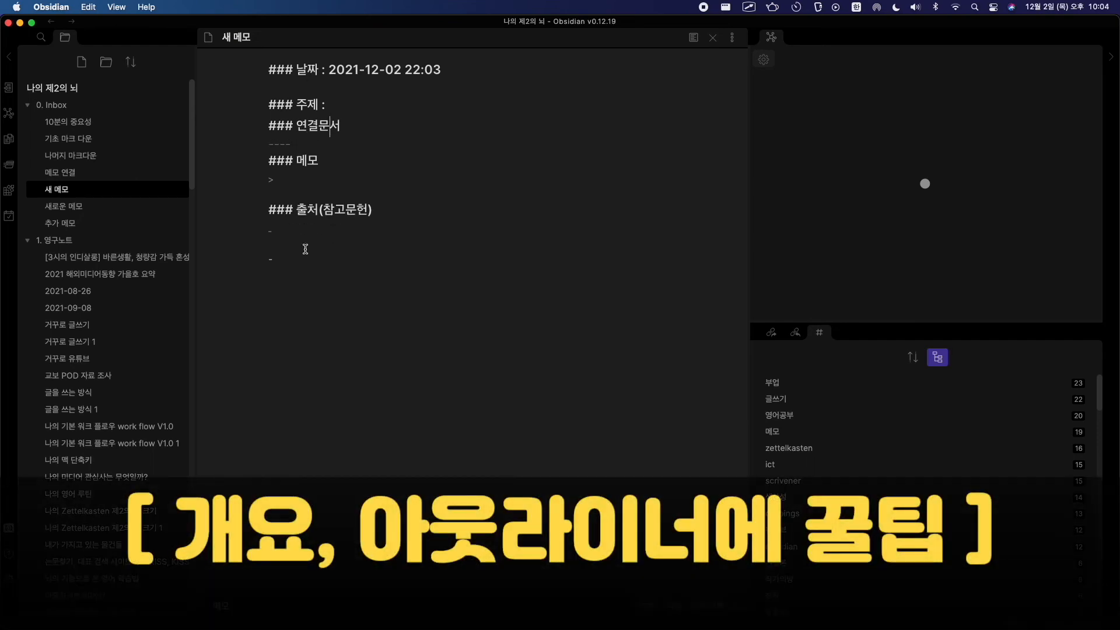
- Move the 연결문서 heading line back down to directly below the dash of the 출처(참고문헌) section
{"action": "key", "text": "alt+Down"}
{"action": "key", "text": "alt+Down"}
{"action": "key", "text": "alt+Down"}
{"action": "key", "text": "alt+Down"}
{"action": "key", "text": "alt+Down"}
{"action": "key", "text": "alt+Down"}
{"action": "key", "text": "alt+Down"}
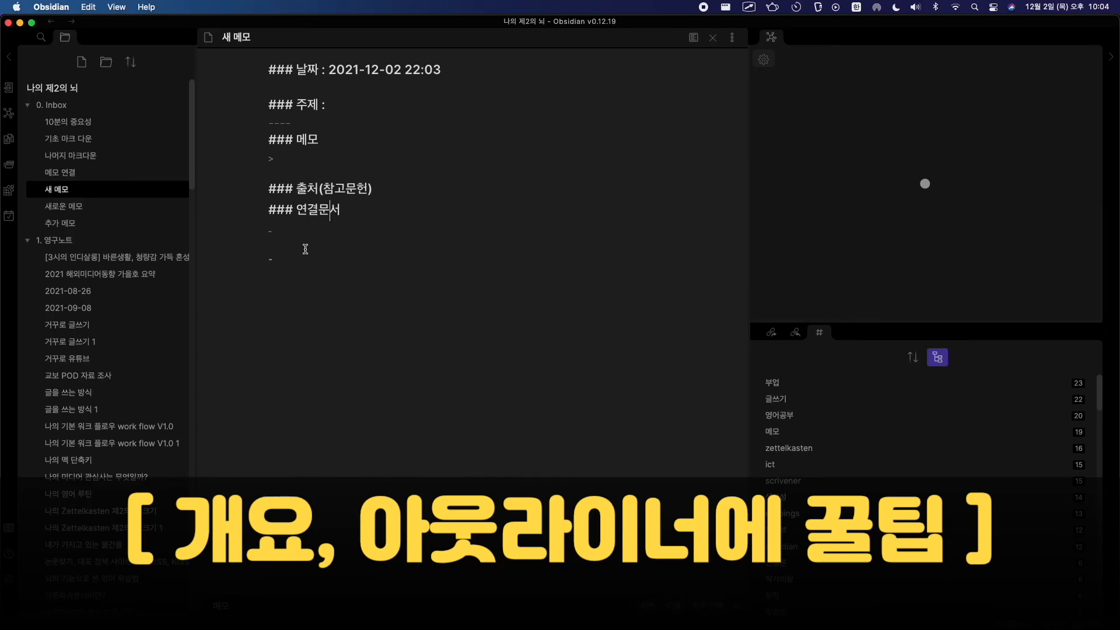
{"action": "key", "text": "alt+Up"}
{"action": "key", "text": "alt+Up"}
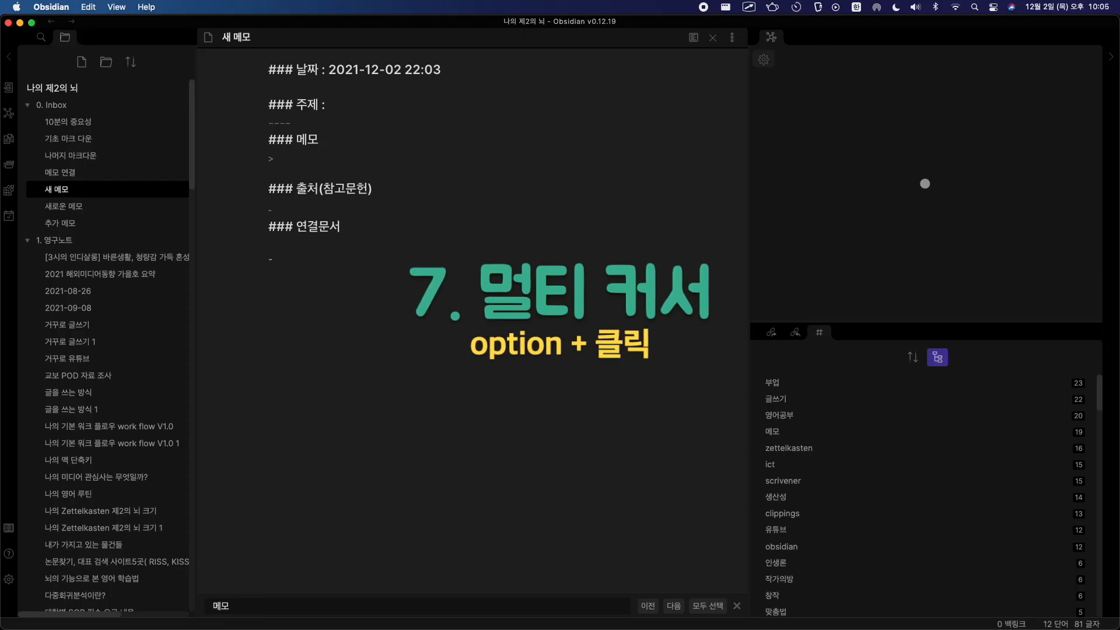
- Add three separate lines reading 사람, 동물 and 식물 at the end of the note
{"action": "type", "text": "사람"}
{"action": "key", "text": "Return"}
{"action": "type", "text": "동물"}
{"action": "key", "text": "Return"}
{"action": "type", "text": "스"}
{"action": "key", "text": "BackSpace"}
{"action": "key", "text": "BackSpace"}
{"action": "type", "text": "스ㄱ무"}
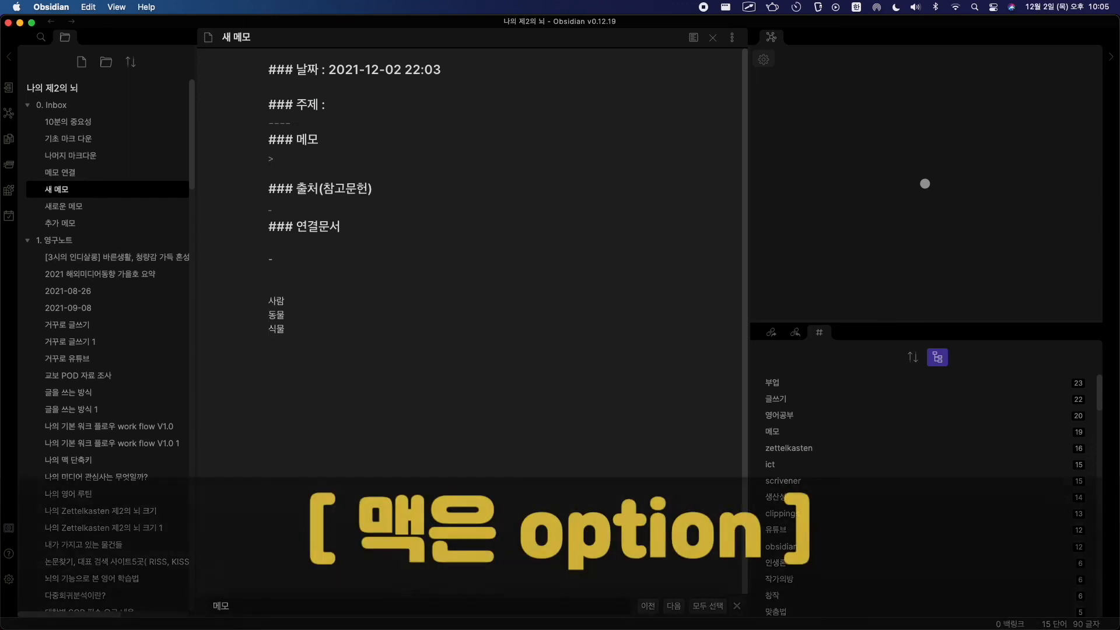
- Turn the 사람, 동물 and 식물 lines into bullets by adding "- " with multiple cursors, and show the note in preview mode
{"action": "left_click_drag", "start_coordinate": [267, 297], "coordinate": [265, 333]}
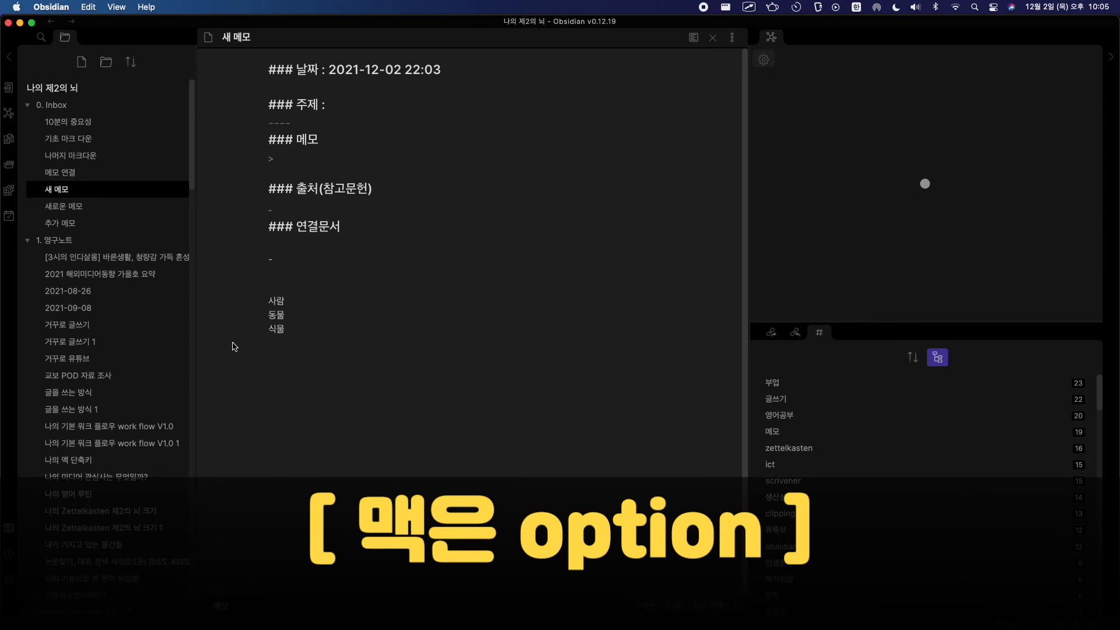
{"action": "type", "text": "-"}
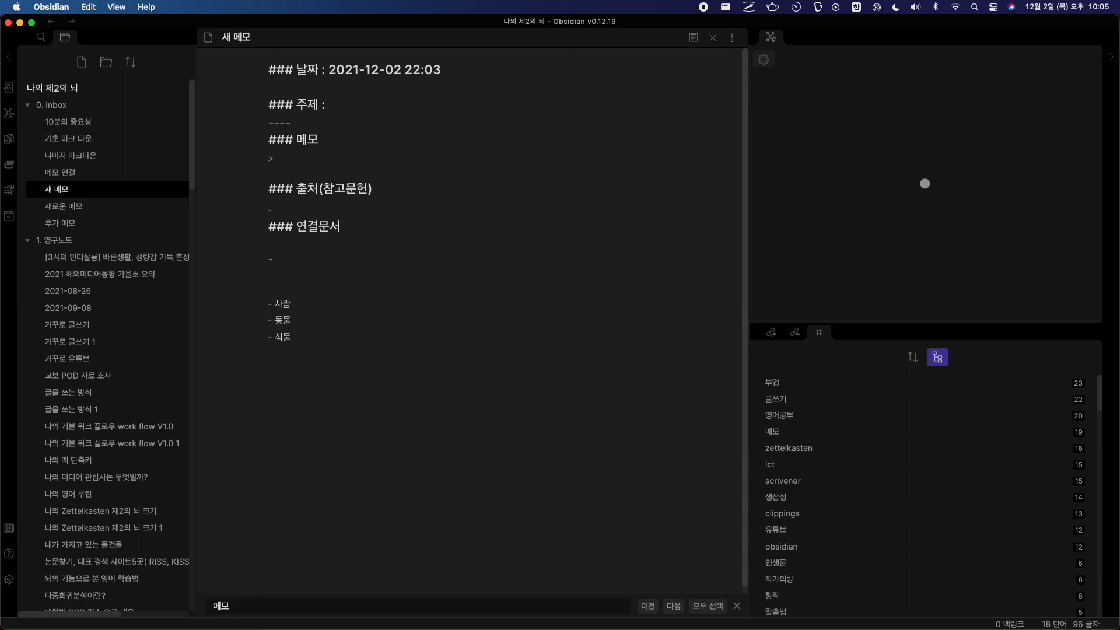
{"action": "key", "text": "super+e"}
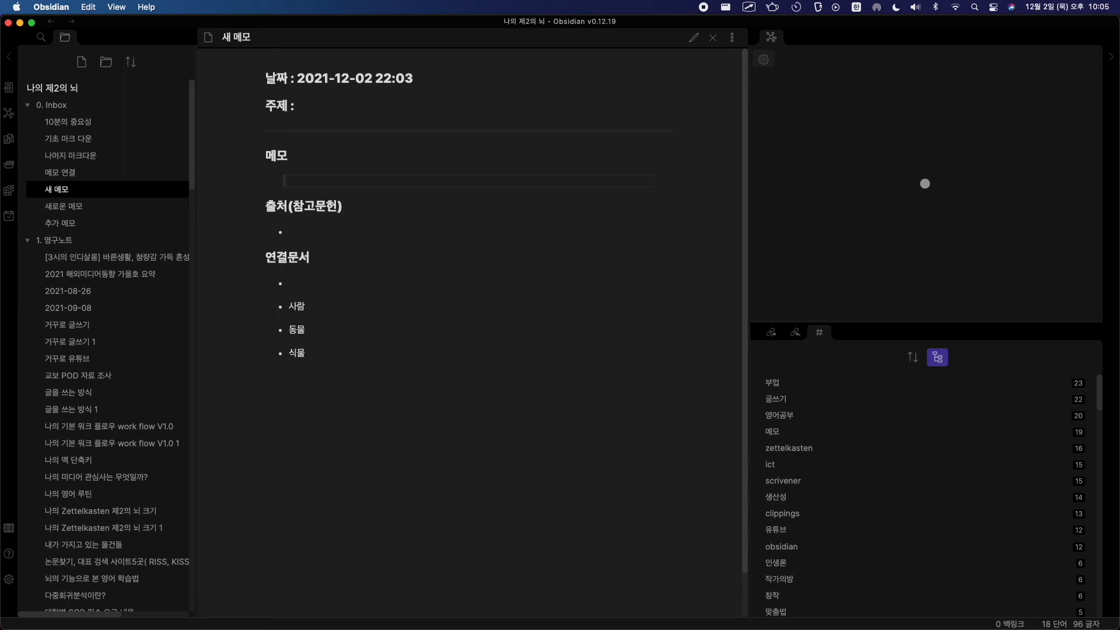
- Draw a red arrow on the screen pointing to the bullet list under the 연결문서 heading
{"action": "key", "text": "alt+Tab"}
{"action": "left_click_drag", "start_coordinate": [241, 284], "coordinate": [404, 436]}
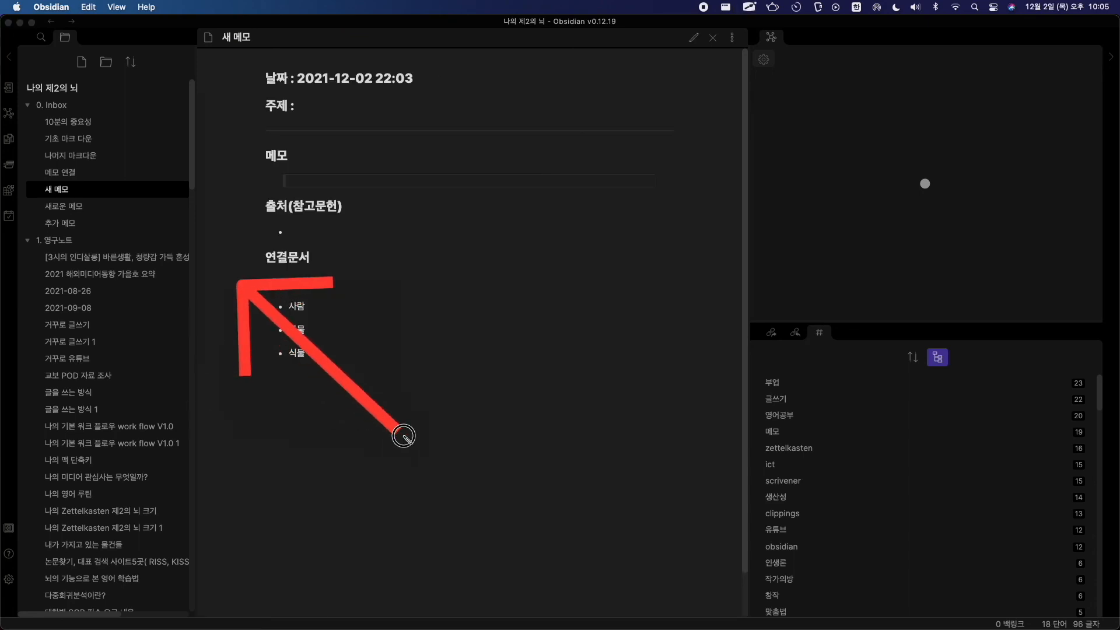